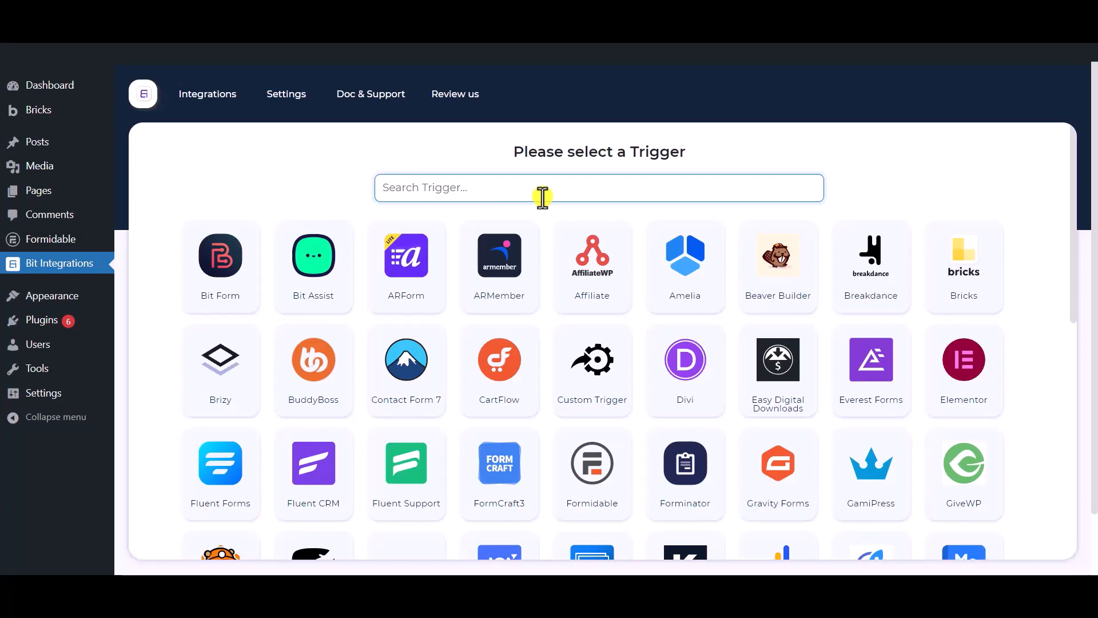
# Step: Set Formidable's Contact Form as the flow trigger and continue to action selection
pyautogui.write('formida')
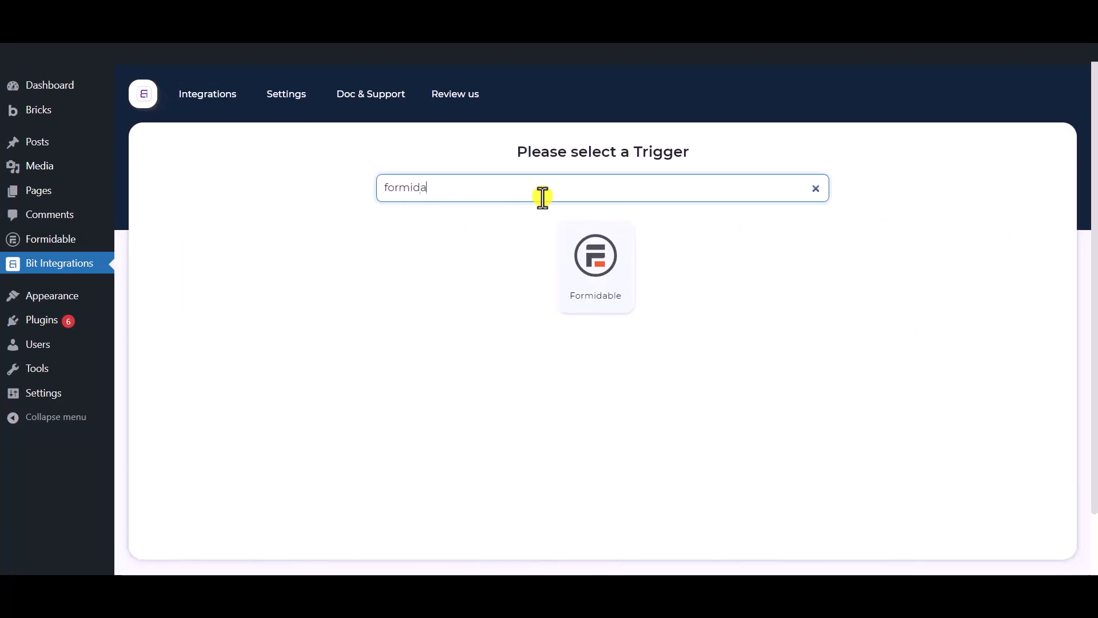
pyautogui.write('ble')
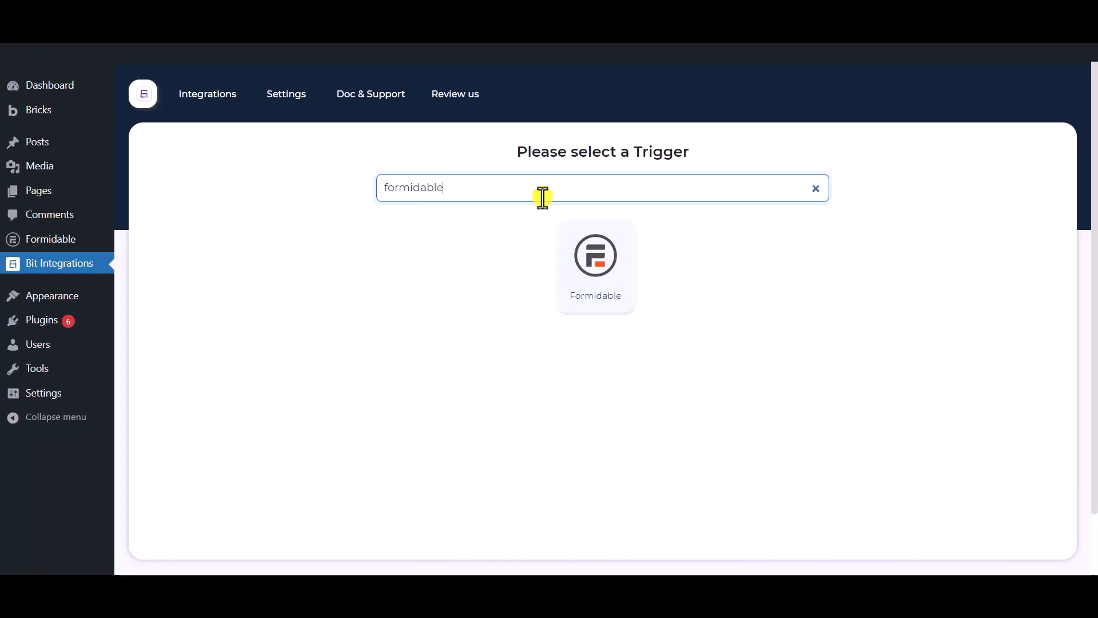
pyautogui.click(605, 309)
pyautogui.click(562, 369)
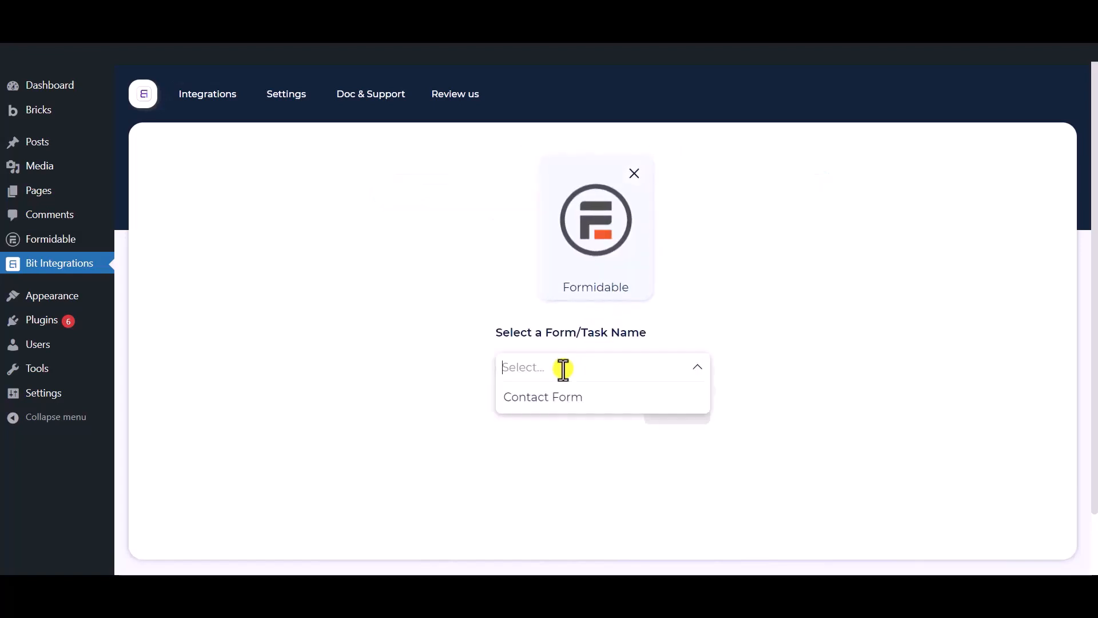
pyautogui.click(589, 401)
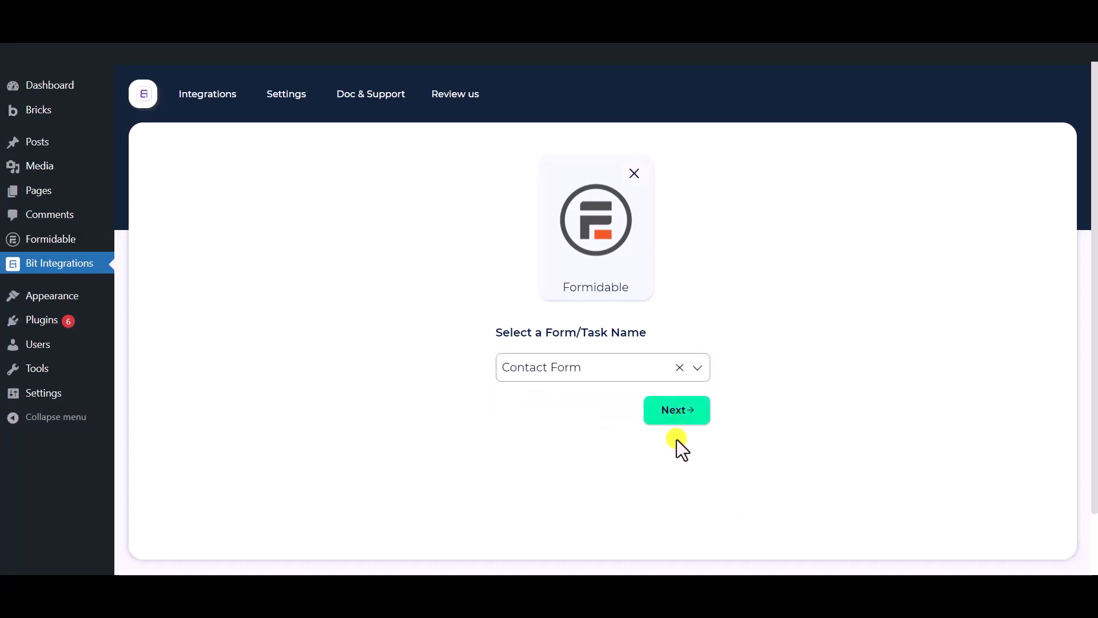
pyautogui.click(677, 419)
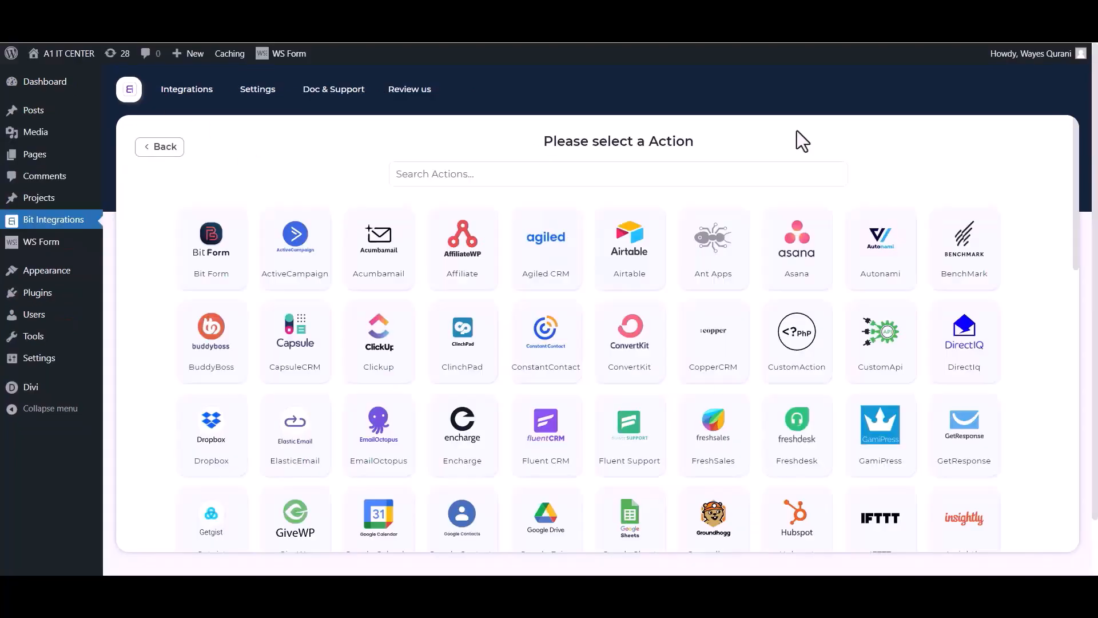
# Step: Choose Mail Chimp as the action and review its Integration Name, Client id and Client secret fields
pyautogui.click(714, 170)
pyautogui.write('ma')
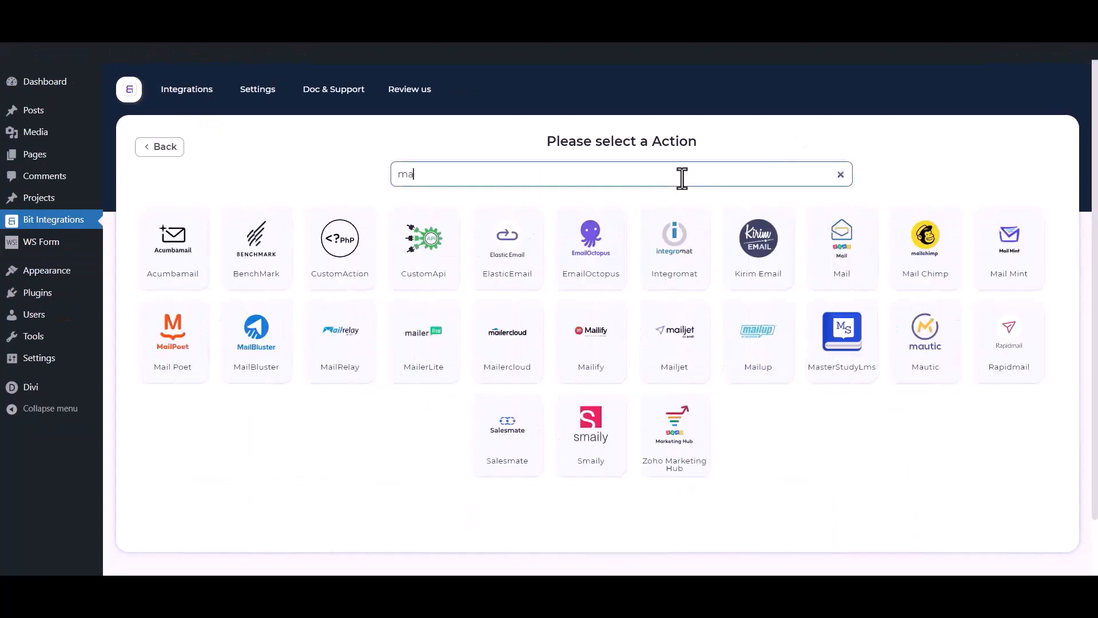
pyautogui.write('il ch')
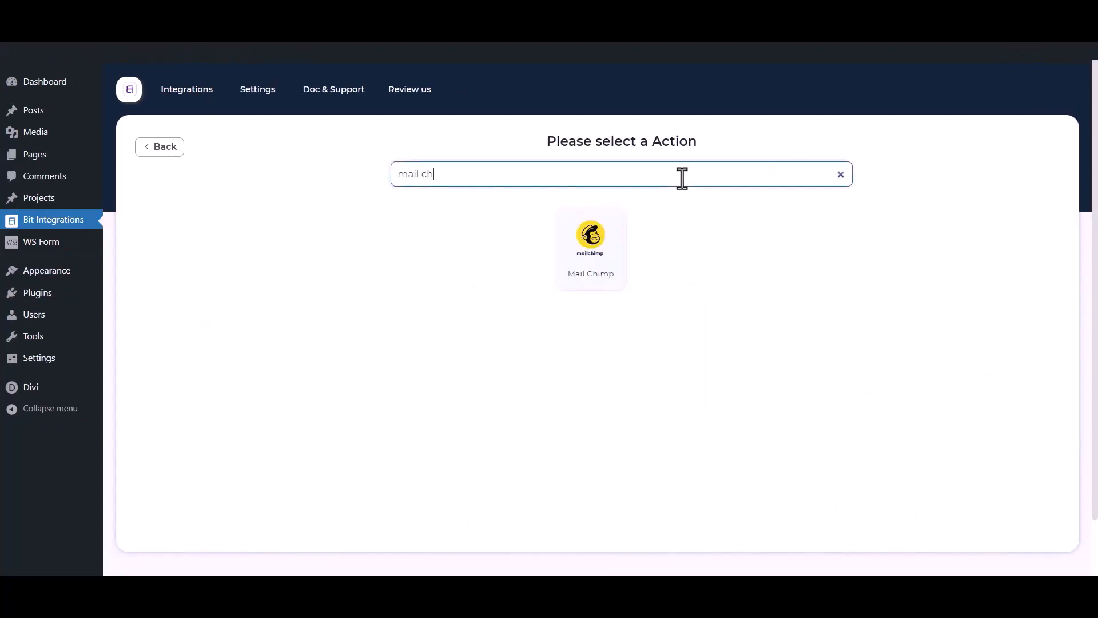
pyautogui.write('imp')
pyautogui.click(622, 264)
pyautogui.click(269, 230)
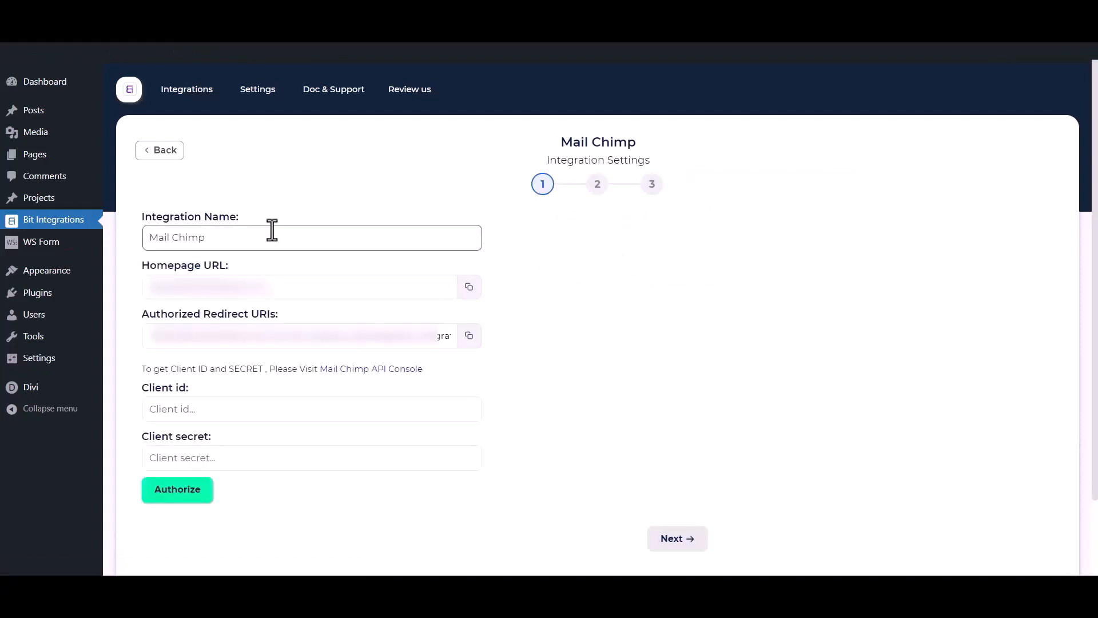
pyautogui.moveTo(221, 238); pyautogui.dragTo(126, 238)
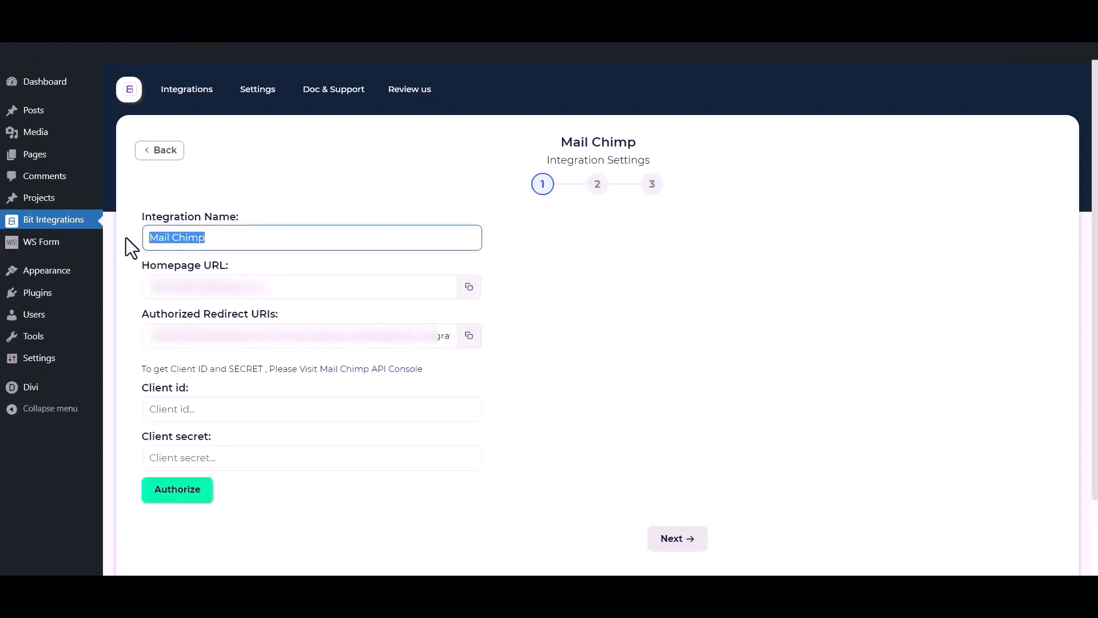
pyautogui.moveTo(133, 383); pyautogui.dragTo(187, 388)
pyautogui.moveTo(141, 441); pyautogui.dragTo(212, 437)
pyautogui.click(233, 380)
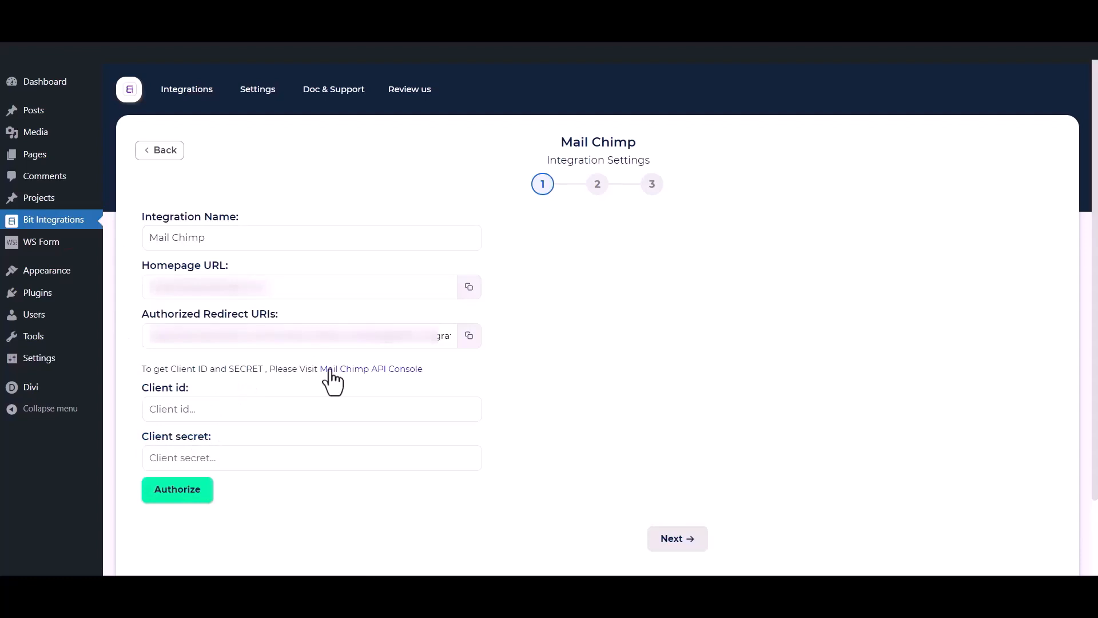
# Step: Start a new Mailchimp app named 'Bit Integrations', with description 'test' and company 'Bit Apps'
pyautogui.click(380, 370)
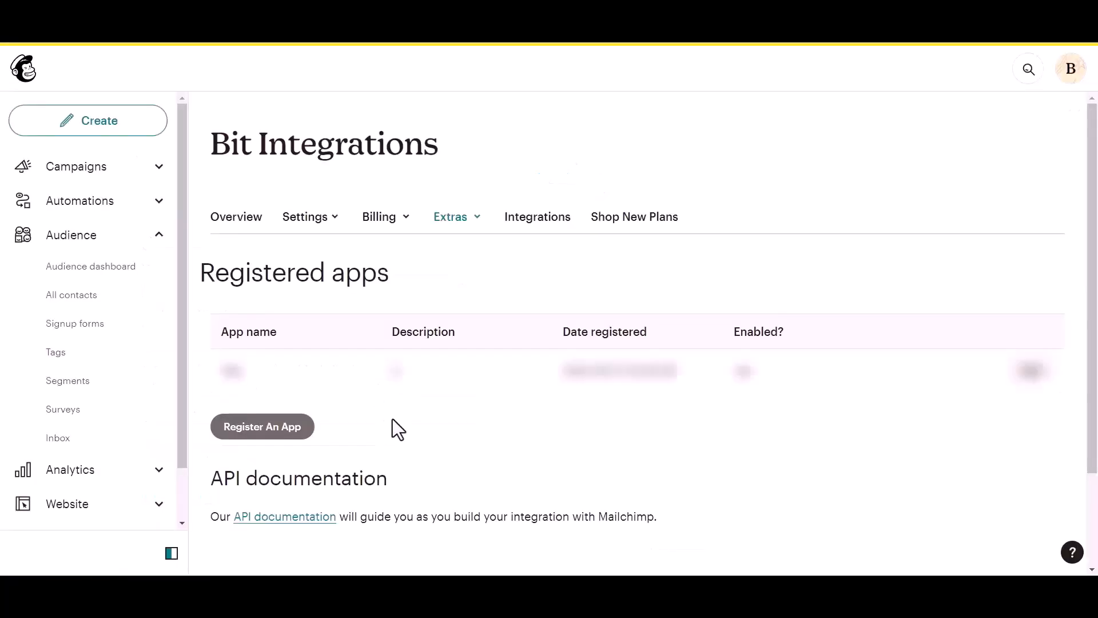
pyautogui.click(242, 433)
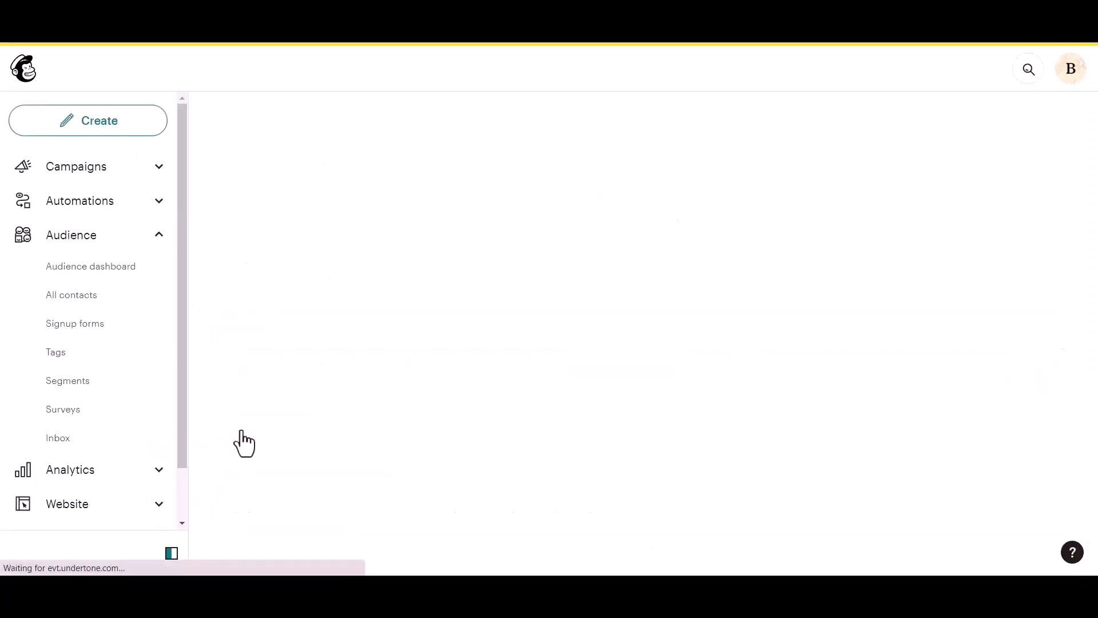
pyautogui.click(268, 222)
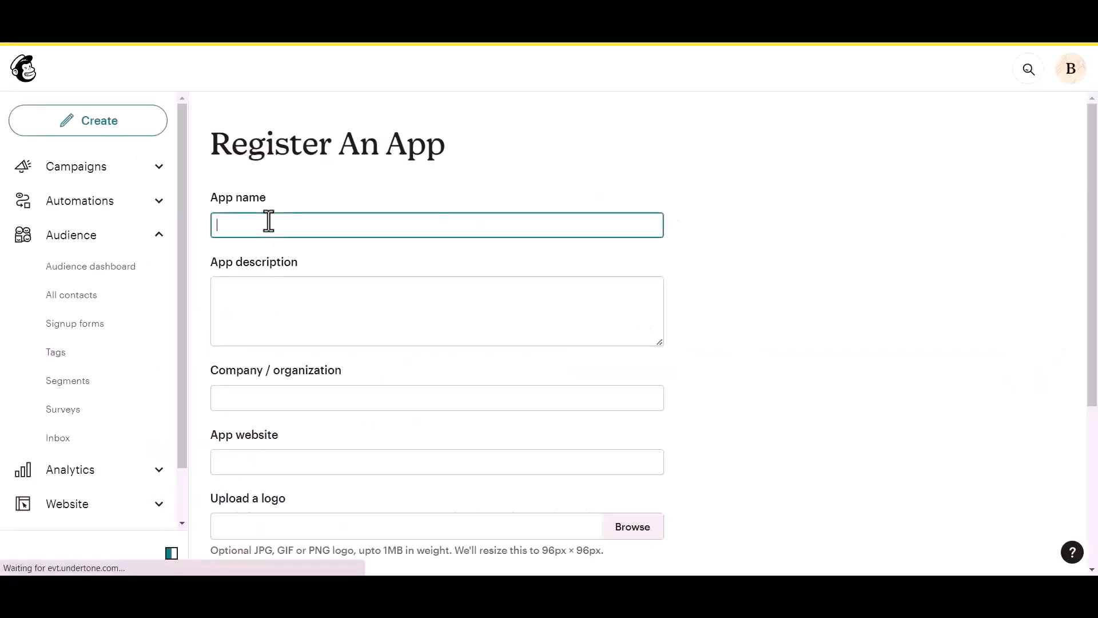
pyautogui.write('Bit Integrations')
pyautogui.click(246, 309)
pyautogui.write('test')
pyautogui.click(264, 406)
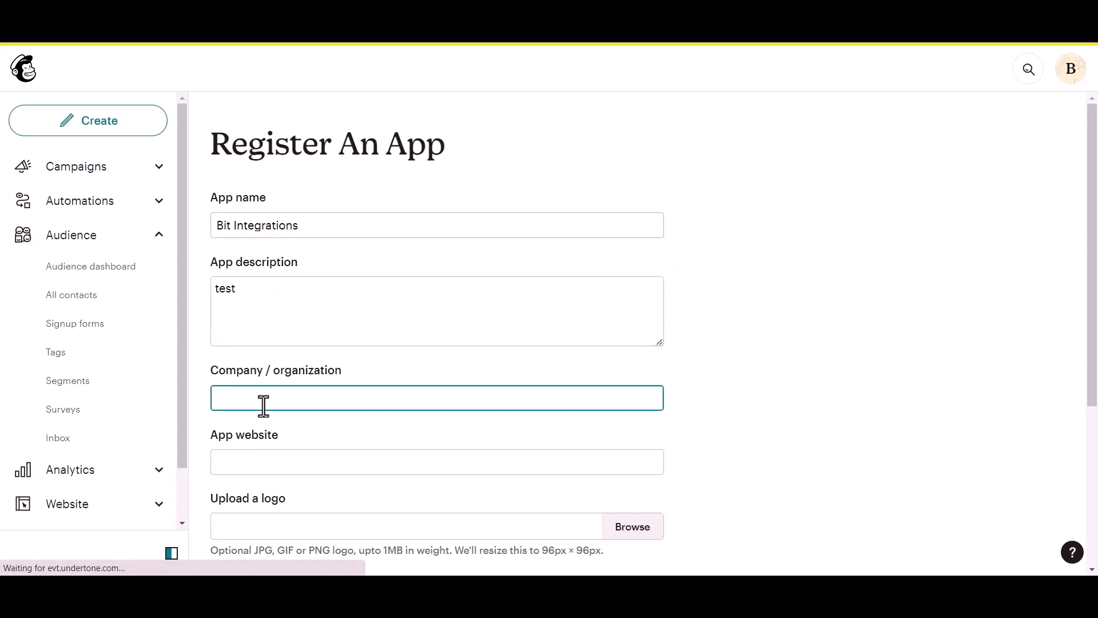
pyautogui.write('Bit Apps')
# Step: Paste the site homepage URL and the authorized redirect URI into the app, then create it
pyautogui.scroll(-1, 264, 407)
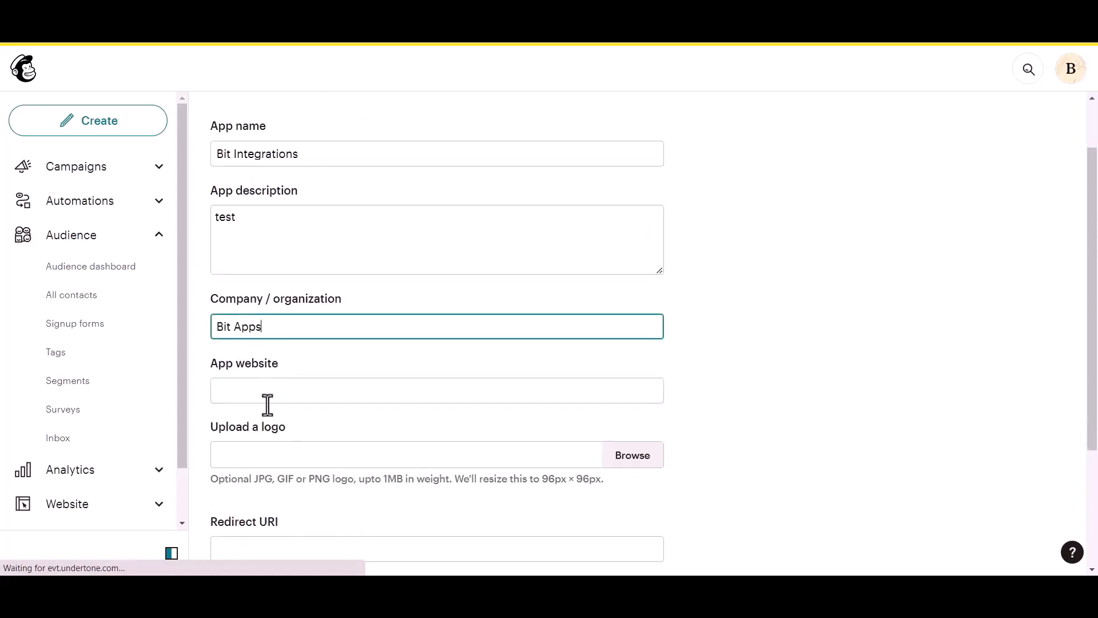
pyautogui.click(282, 393)
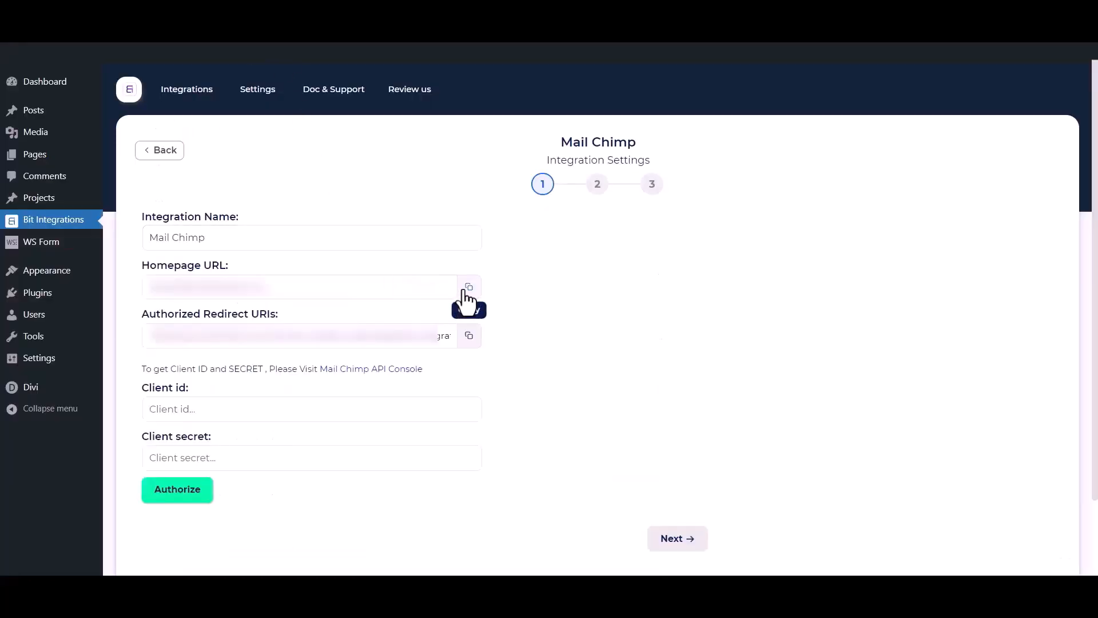
pyautogui.click(468, 287)
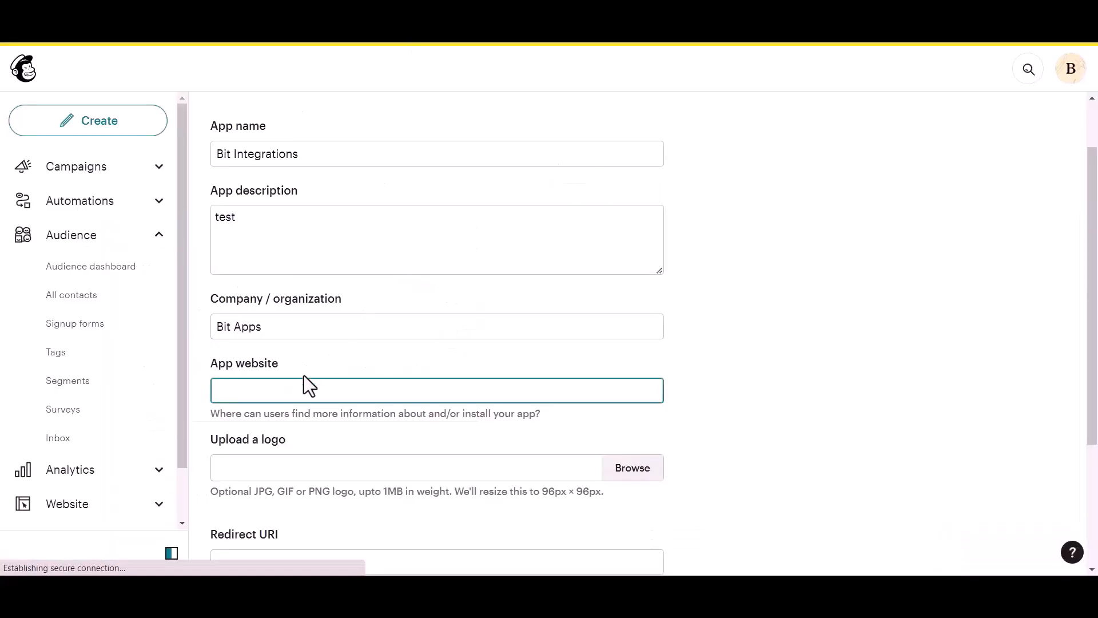
pyautogui.hotkey('ctrl', 'v')
pyautogui.scroll(-2, 295, 395)
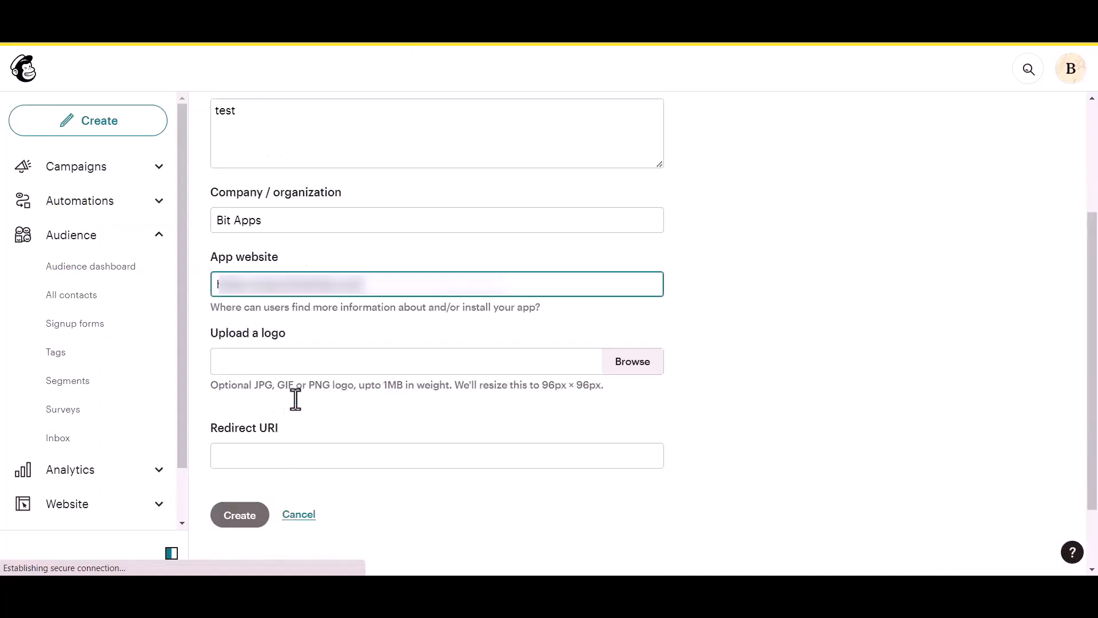
pyautogui.scroll(-1, 290, 400)
pyautogui.click(277, 419)
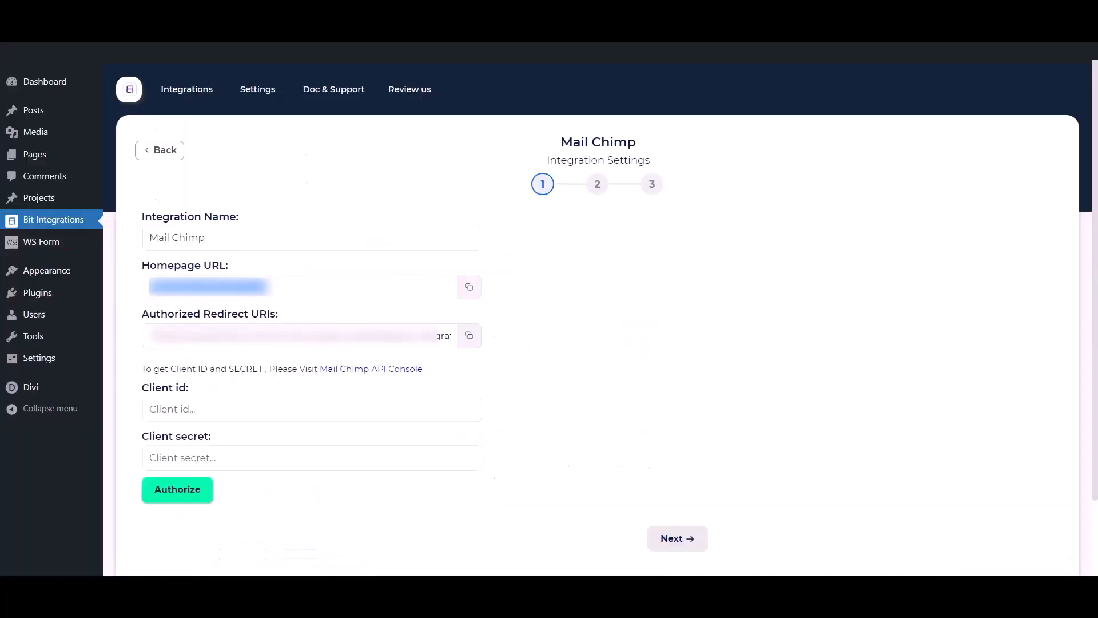
pyautogui.click(465, 341)
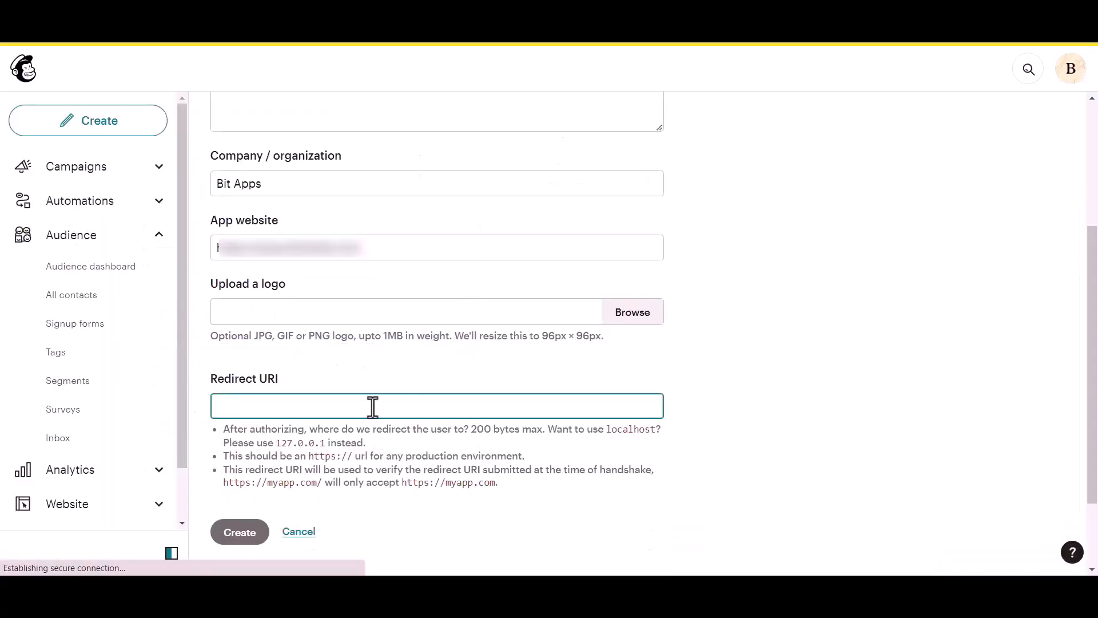
pyautogui.hotkey('ctrl', 'v')
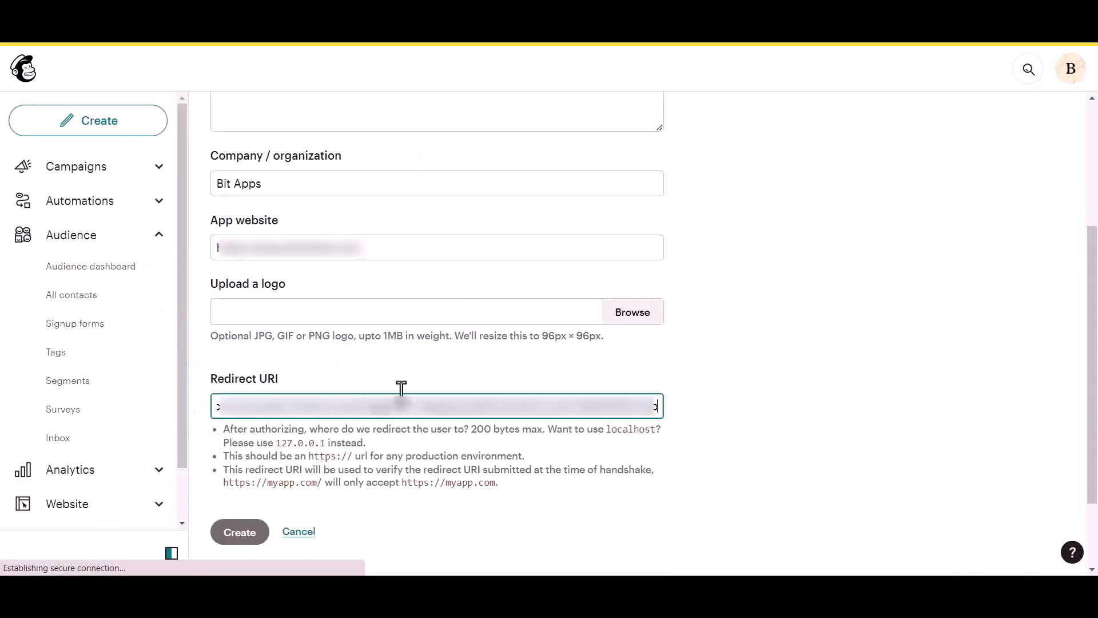
pyautogui.click(675, 366)
pyautogui.scroll(-1, 458, 400)
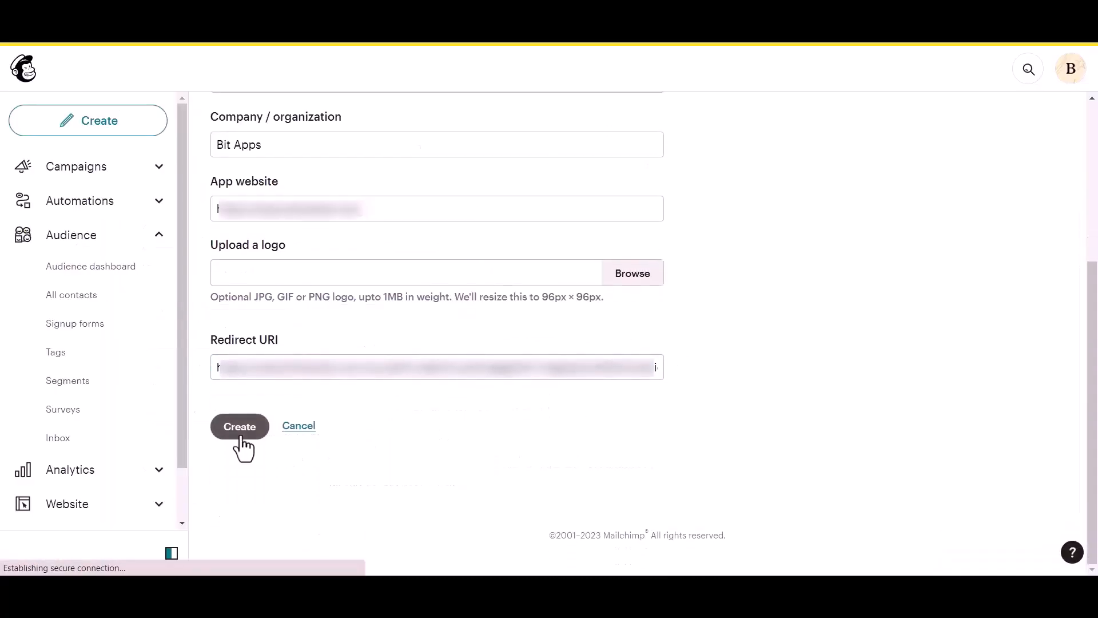
pyautogui.click(239, 426)
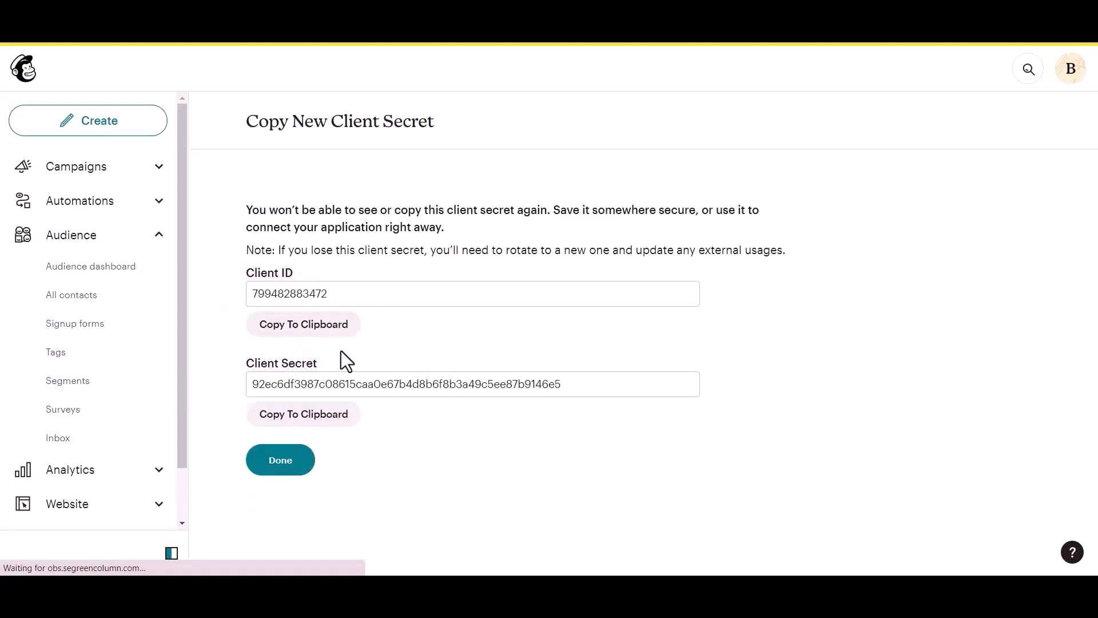
# Step: Copy the Mailchimp app's Client ID into the Bit Integrations Client id field
pyautogui.click(330, 329)
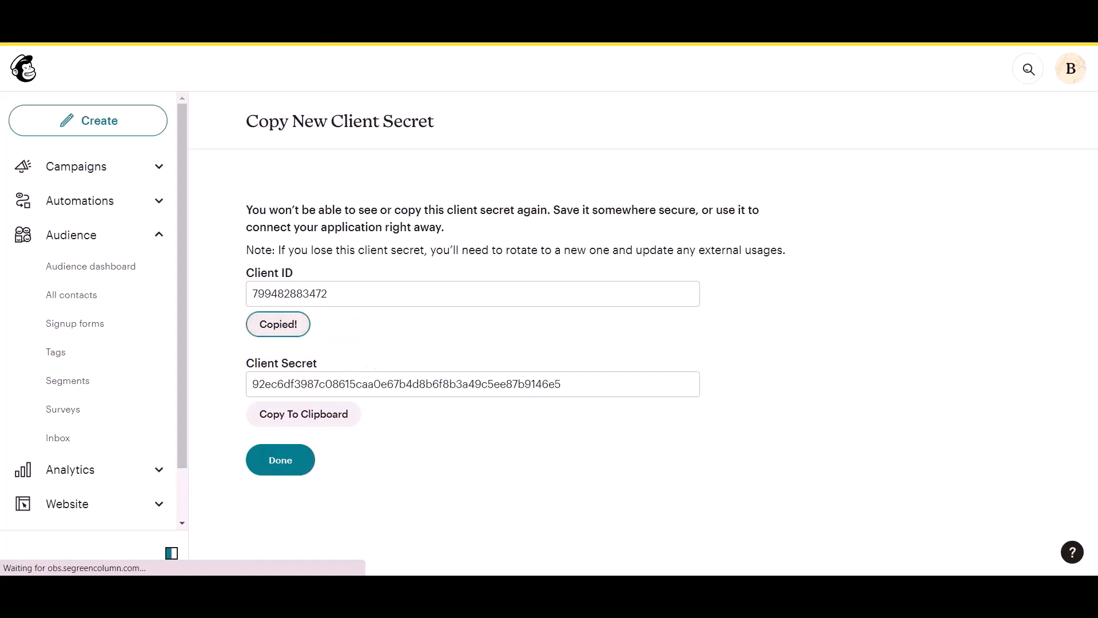
pyautogui.click(290, 13)
pyautogui.click(292, 416)
pyautogui.hotkey('ctrl', 'v')
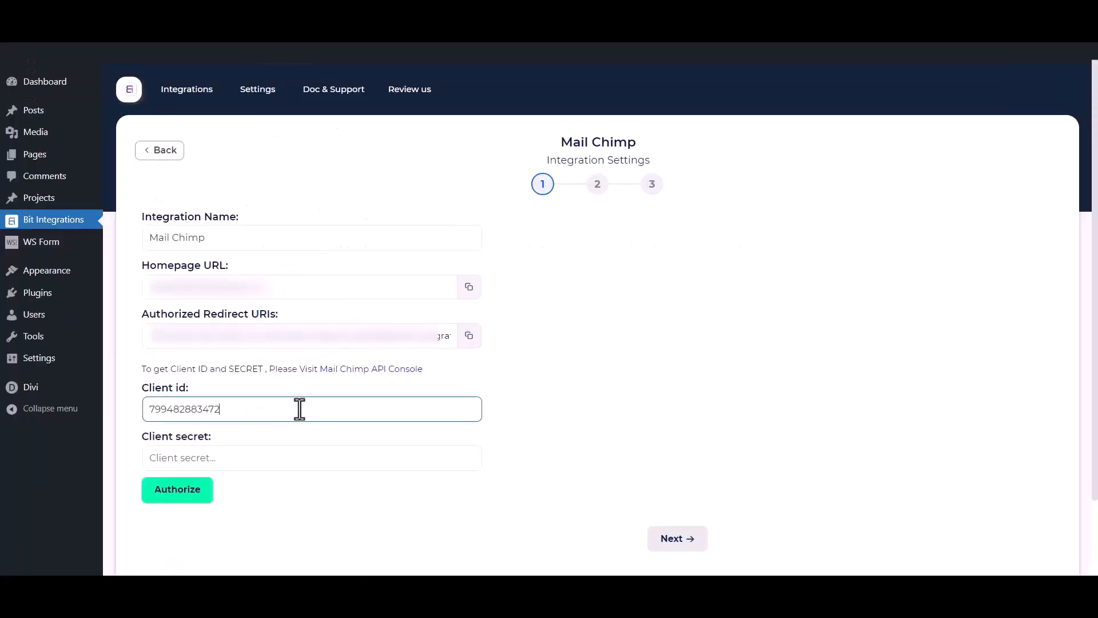
# Step: Copy the app's Client Secret into the Client secret field
pyautogui.click(384, 16)
pyautogui.click(299, 421)
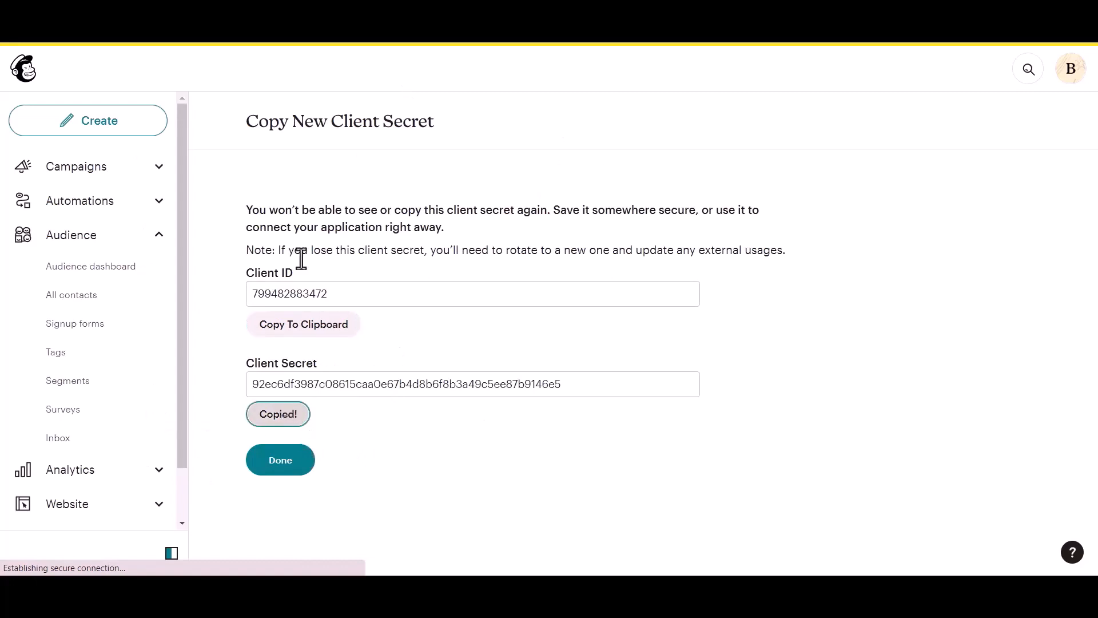
pyautogui.click(291, 13)
pyautogui.click(307, 454)
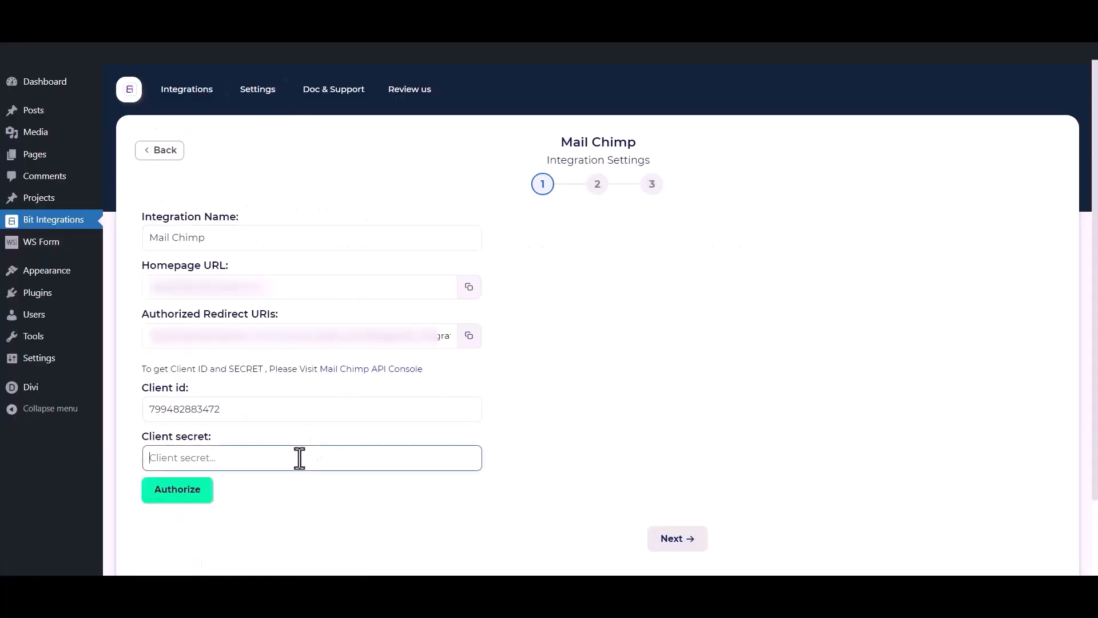
pyautogui.hotkey('ctrl', 'v')
pyautogui.click(314, 528)
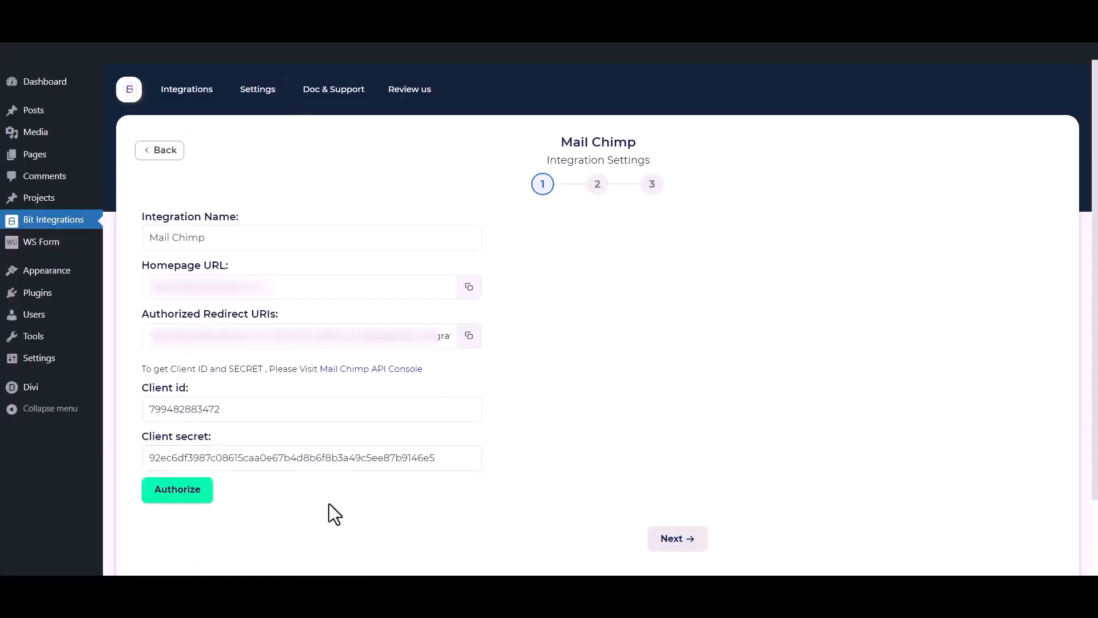
# Step: Authorize the connection by logging into Mailchimp and allowing Bit Integrations access
pyautogui.click(192, 492)
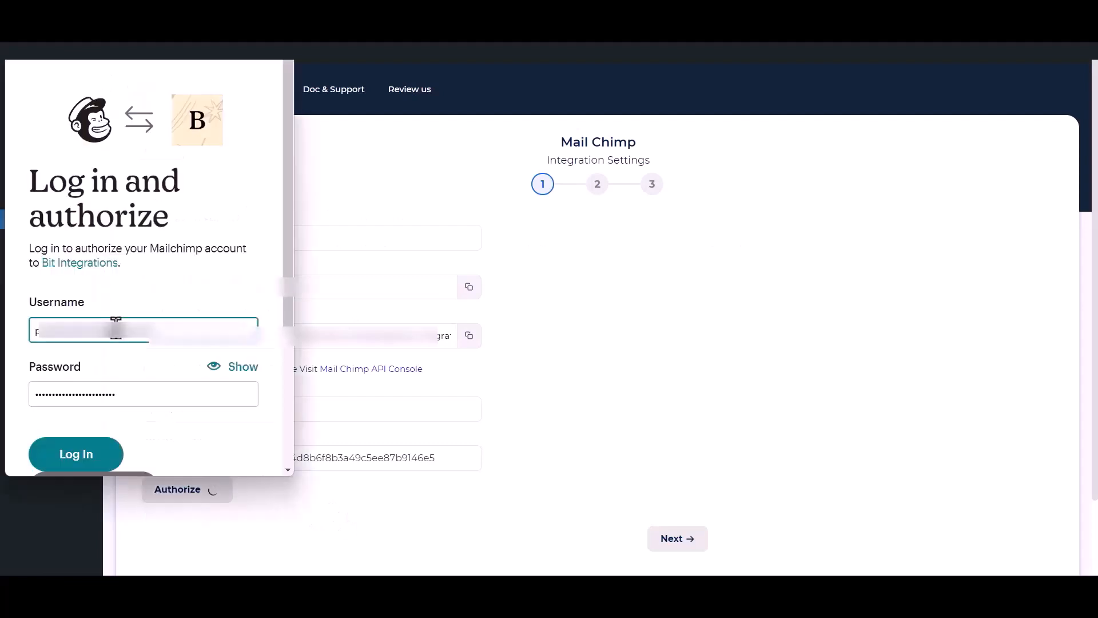
pyautogui.click(80, 456)
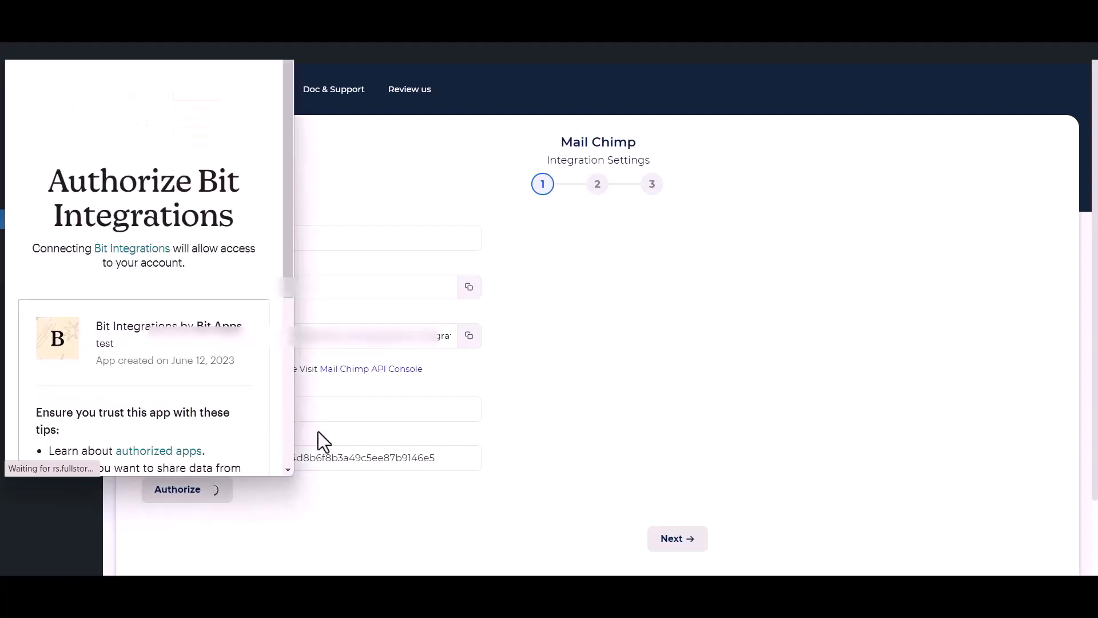
pyautogui.scroll(-5, 122, 358)
pyautogui.click(44, 435)
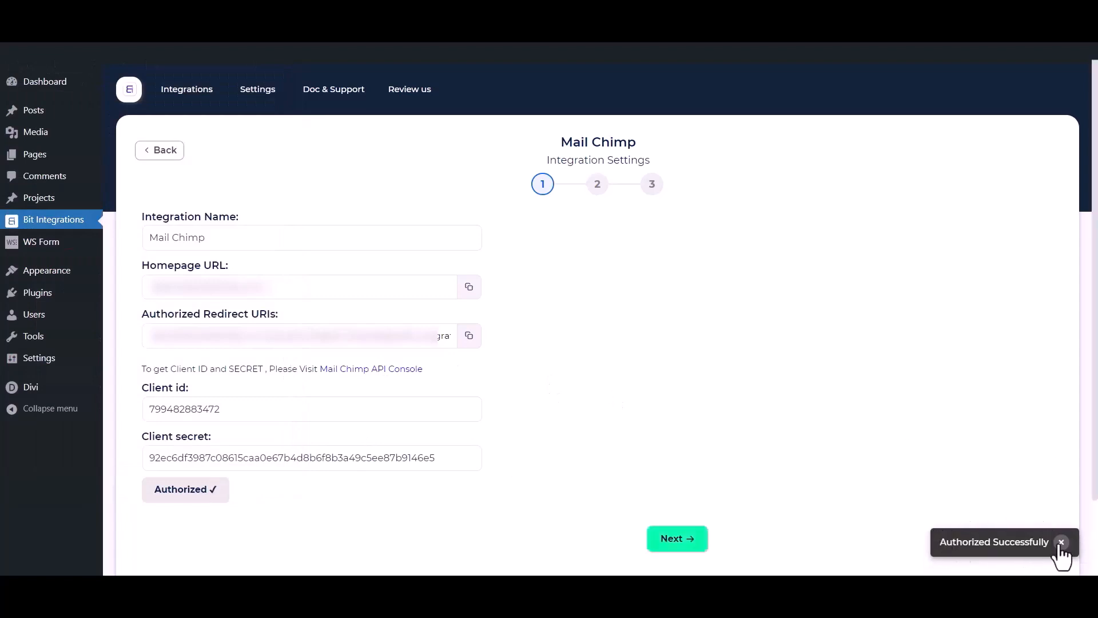
# Step: Target the Bit Integrations audience and add Tag - 1, Tag - 2 and Tag - 3
pyautogui.click(685, 541)
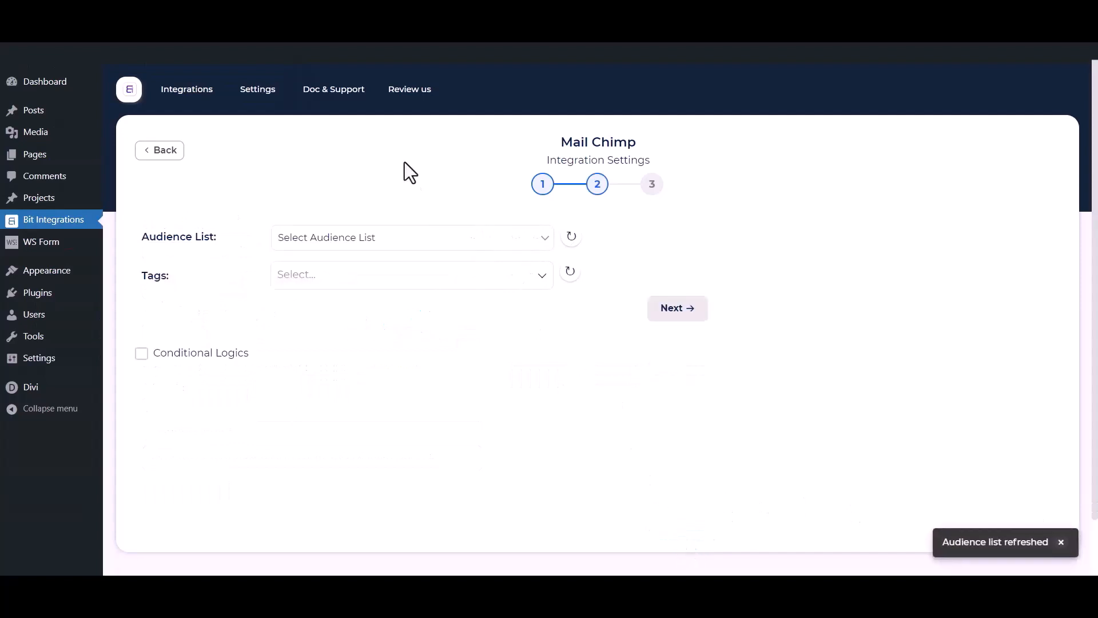
pyautogui.click(351, 236)
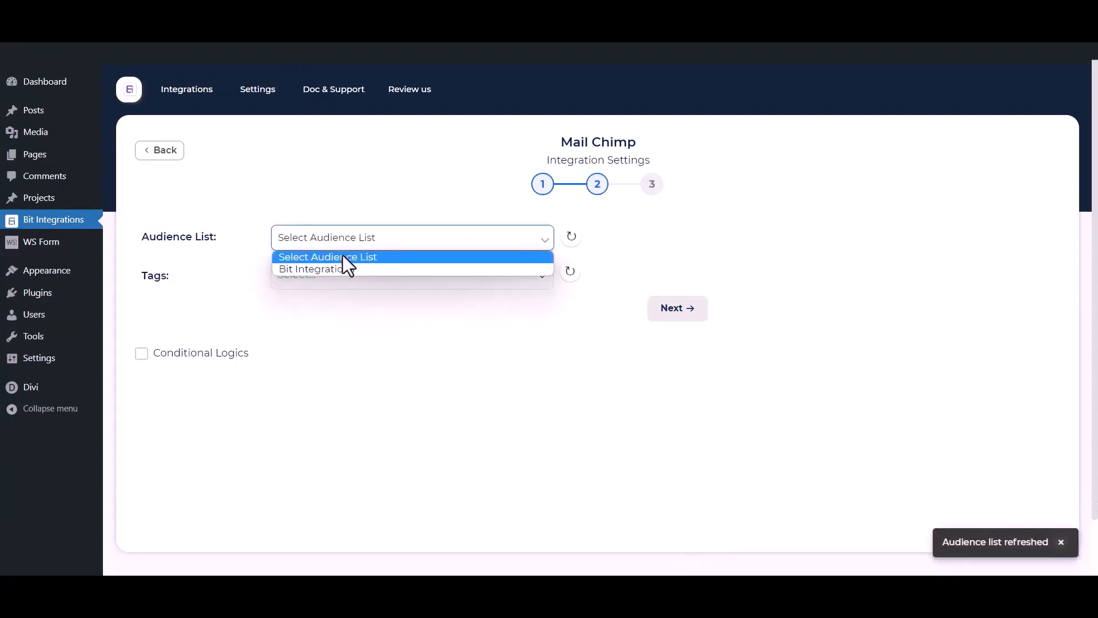
pyautogui.click(331, 272)
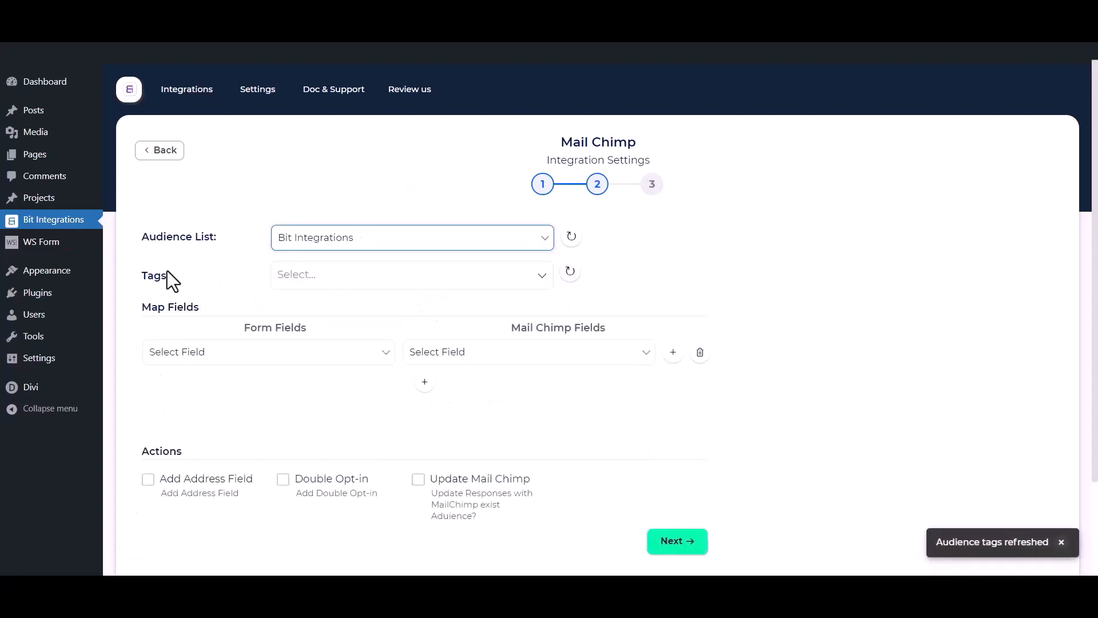
pyautogui.click(355, 275)
pyautogui.click(320, 306)
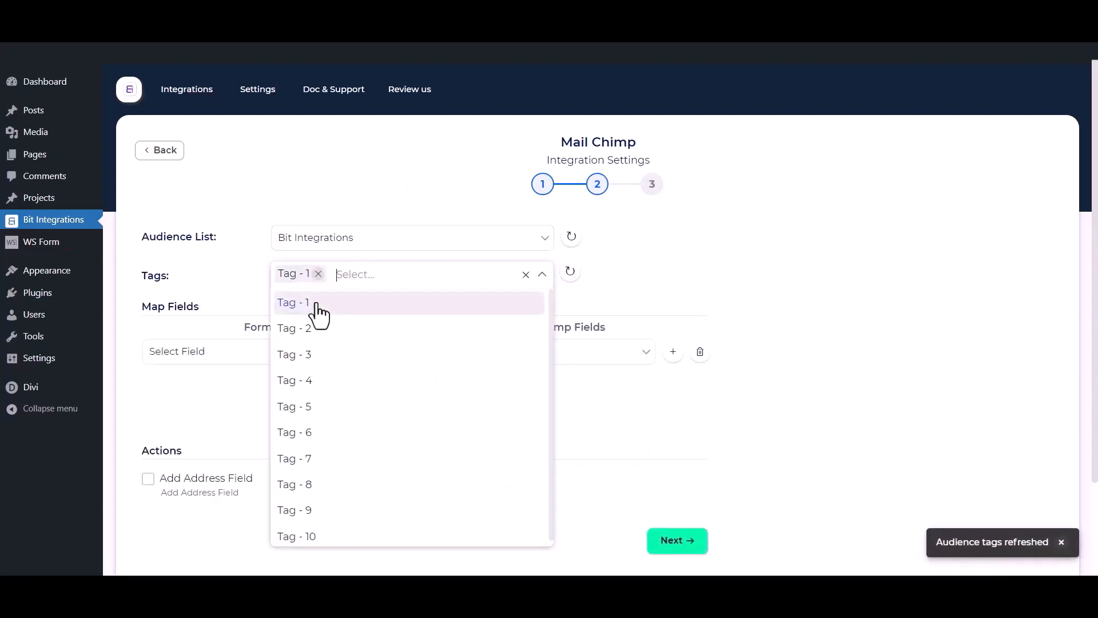
pyautogui.click(313, 332)
pyautogui.click(312, 356)
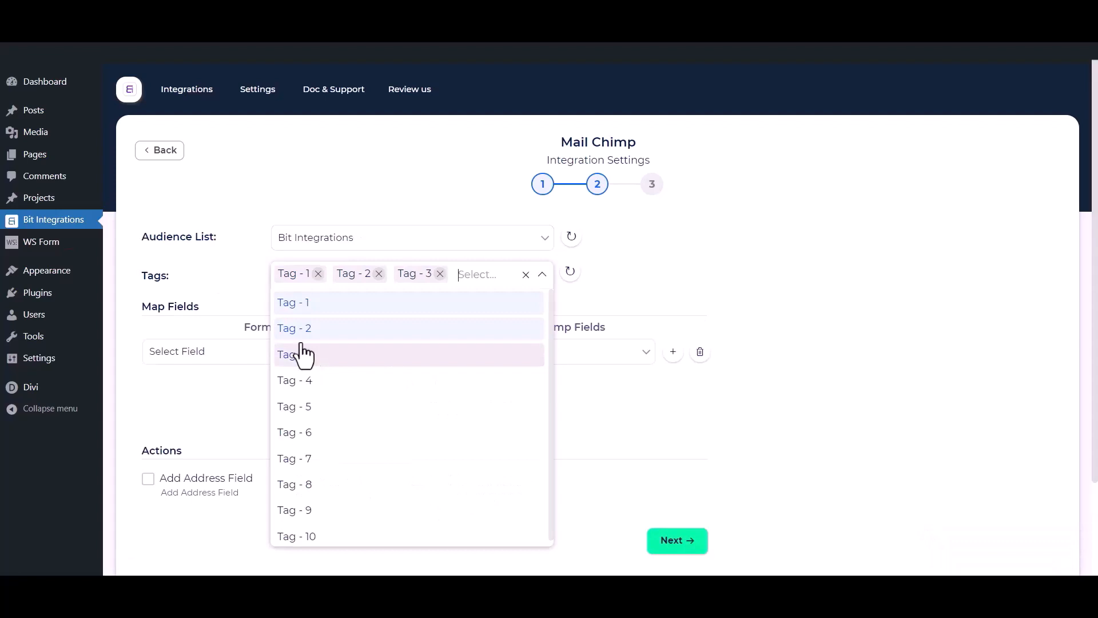
pyautogui.click(212, 268)
# Step: Map the form's First Name and Email to Mailchimp's First Name and Email fields
pyautogui.scroll(-1, 213, 270)
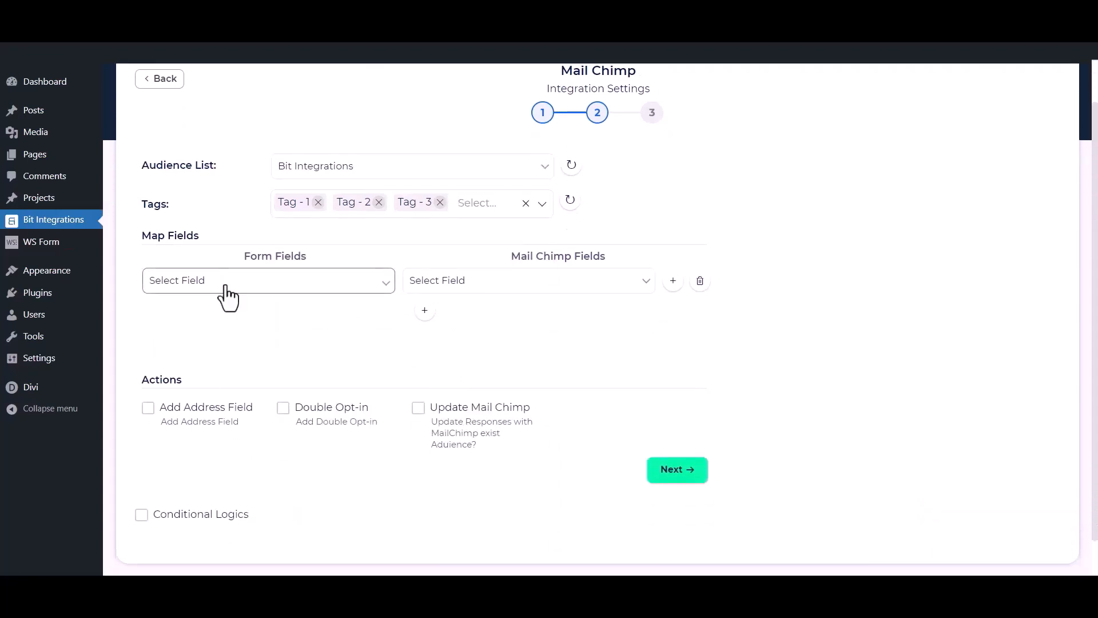
pyautogui.click(243, 289)
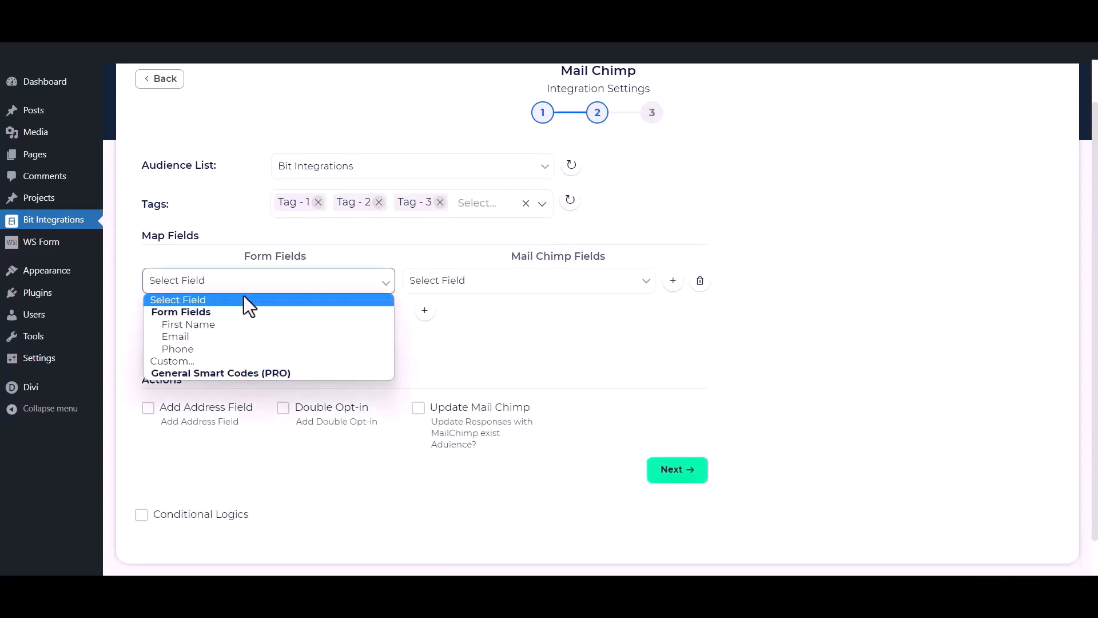
pyautogui.click(214, 325)
pyautogui.click(437, 286)
pyautogui.click(444, 324)
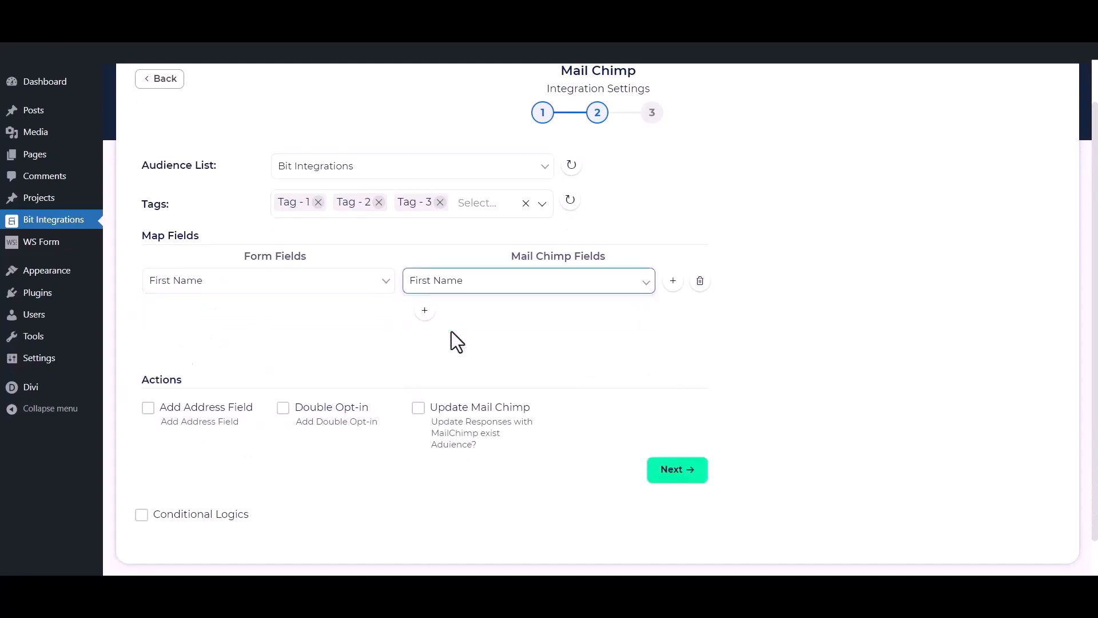
pyautogui.click(425, 312)
pyautogui.click(343, 318)
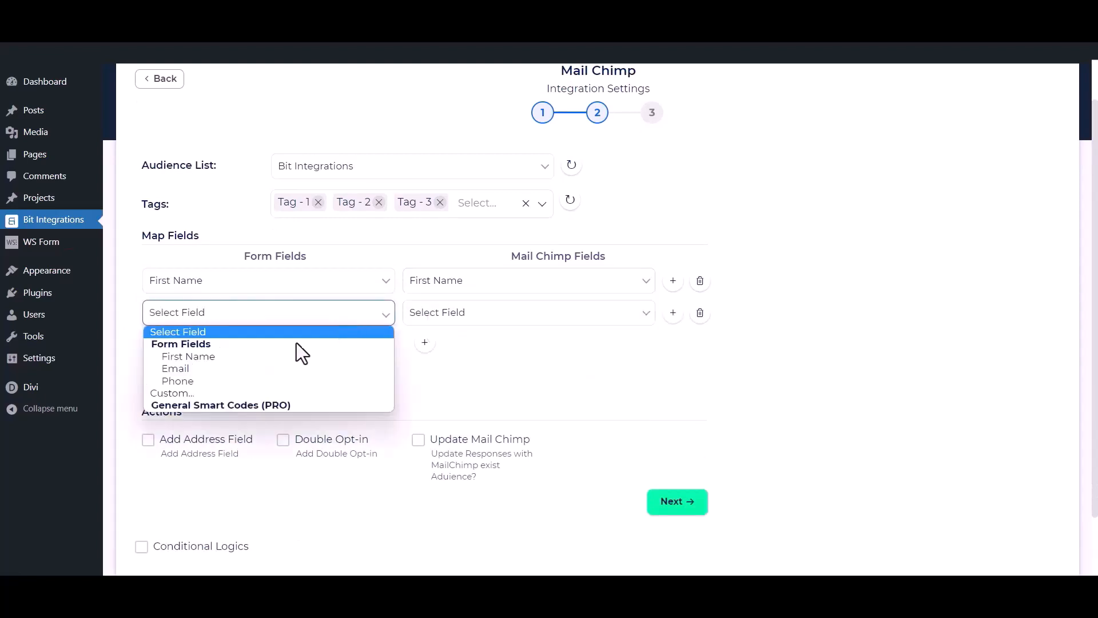
pyautogui.click(252, 373)
pyautogui.click(490, 332)
pyautogui.click(509, 395)
# Step: Add a third mapping sending the form's Phone to Mailchimp's Phone Number
pyautogui.click(424, 342)
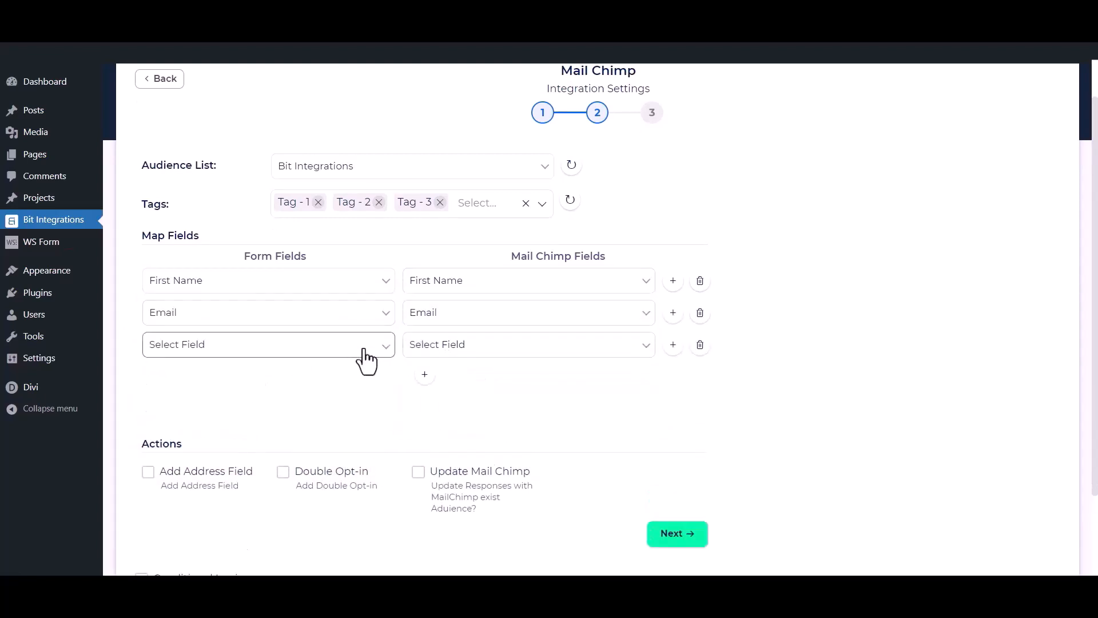
pyautogui.click(360, 348)
pyautogui.click(269, 411)
pyautogui.click(510, 353)
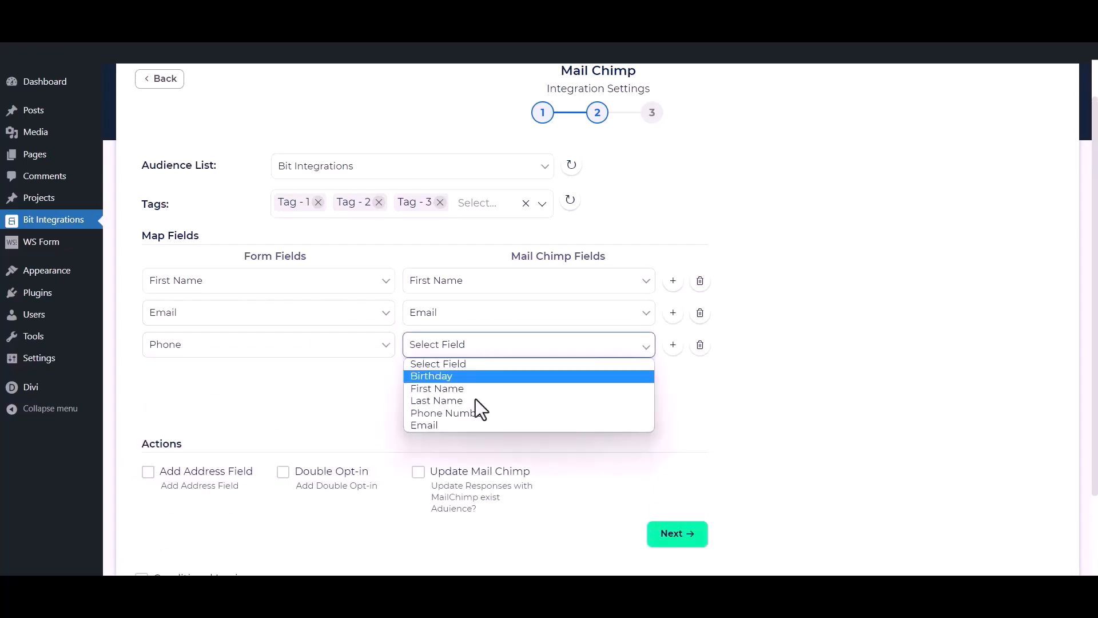
pyautogui.click(477, 409)
pyautogui.click(355, 398)
pyautogui.scroll(-1, 473, 376)
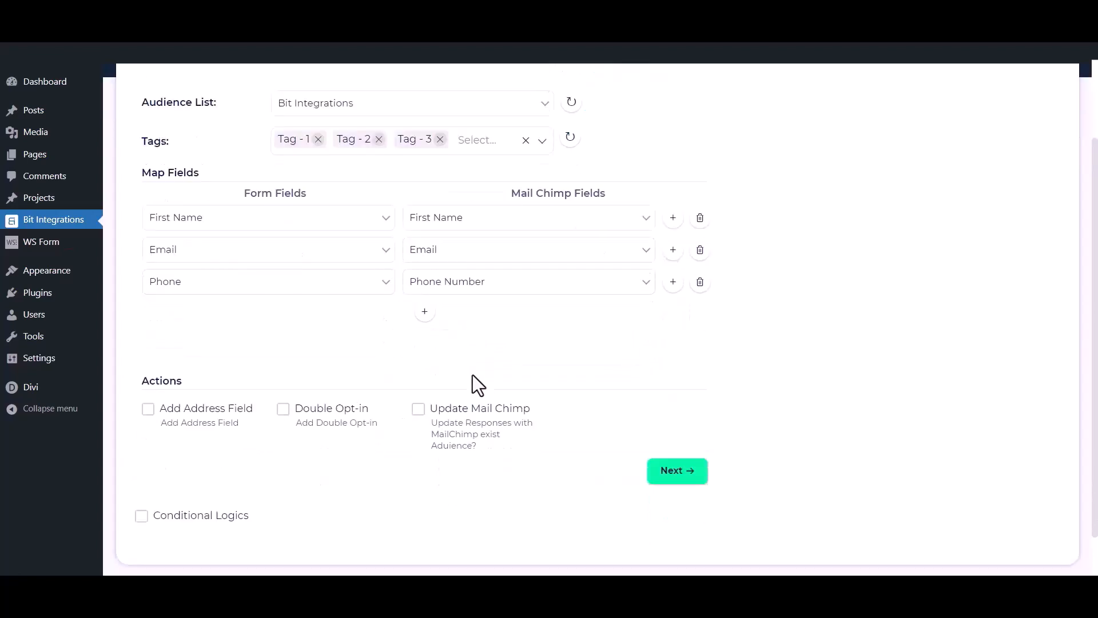
# Step: Leave Address Field, Double Opt-in, Update Mail Chimp and Conditional Logic off, then continue to step 3
pyautogui.click(148, 400)
pyautogui.scroll(-2, 147, 420)
pyautogui.click(148, 453)
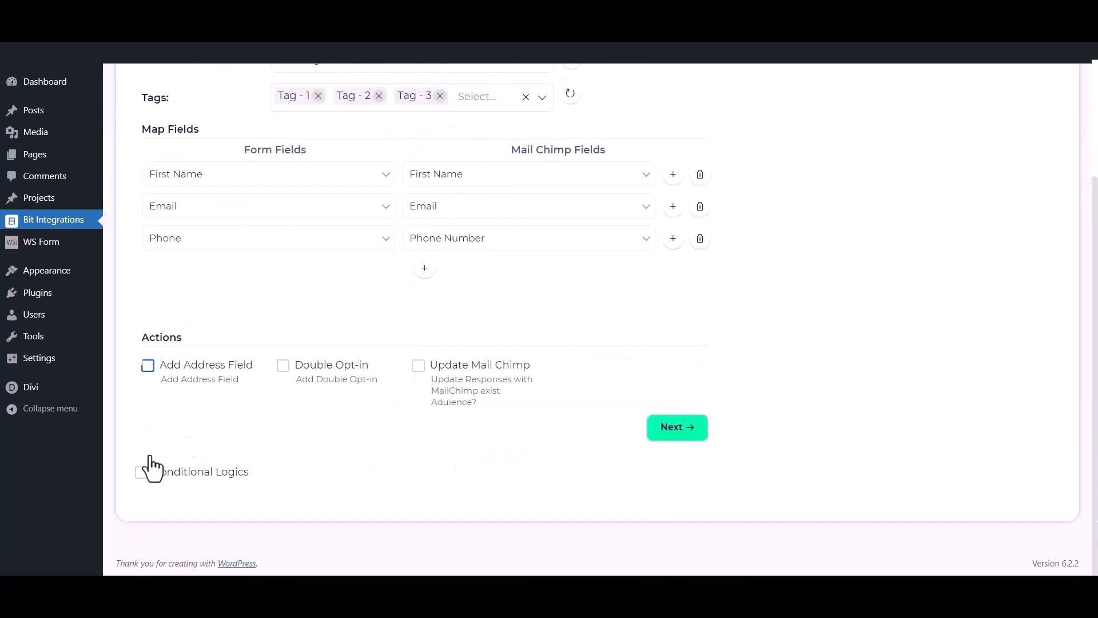
pyautogui.click(283, 366)
pyautogui.click(284, 369)
pyautogui.click(418, 370)
pyautogui.click(418, 366)
pyautogui.click(141, 474)
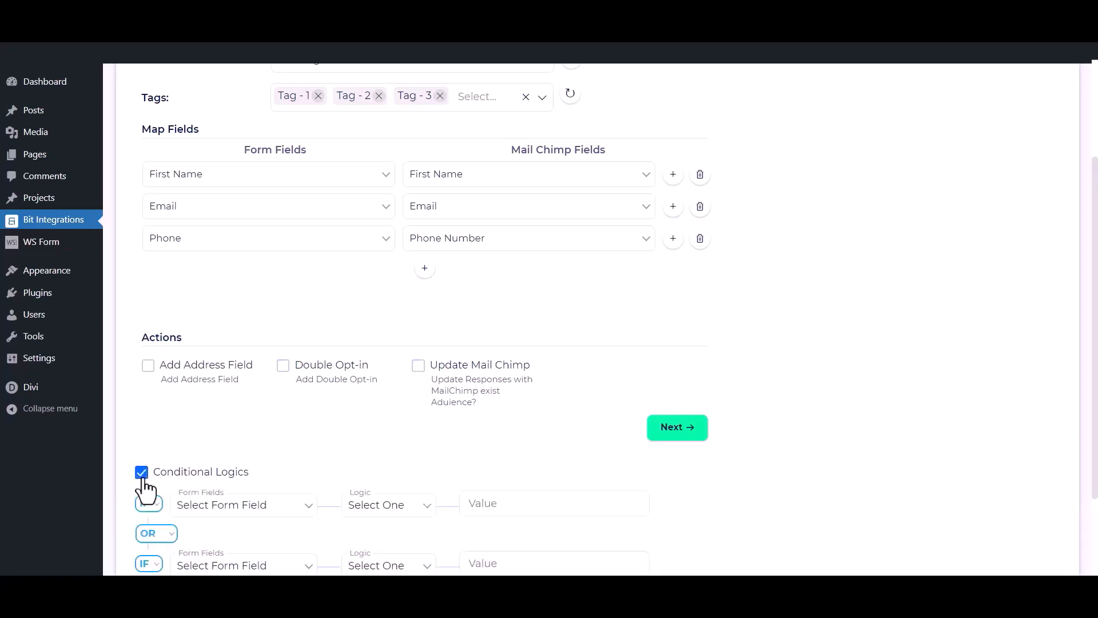
pyautogui.scroll(-1, 146, 489)
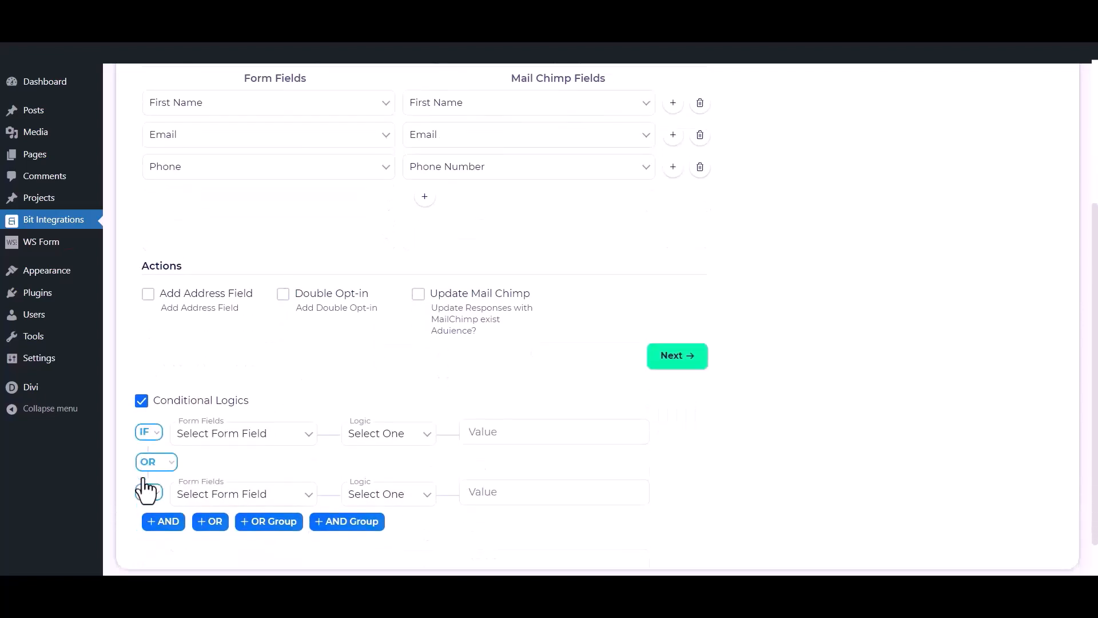
pyautogui.click(142, 400)
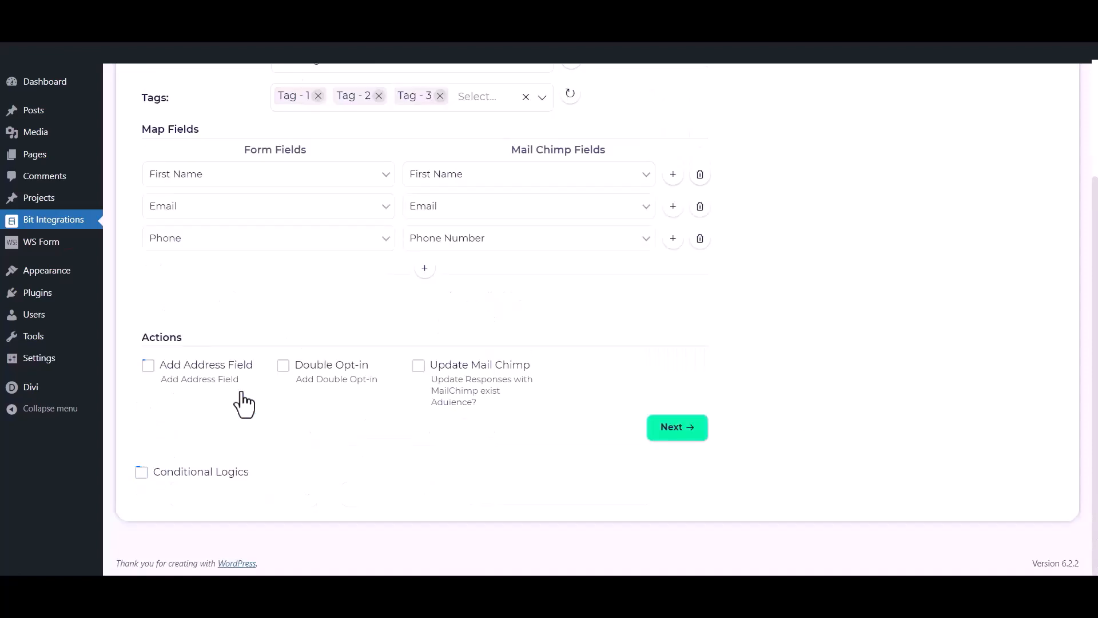
pyautogui.click(690, 430)
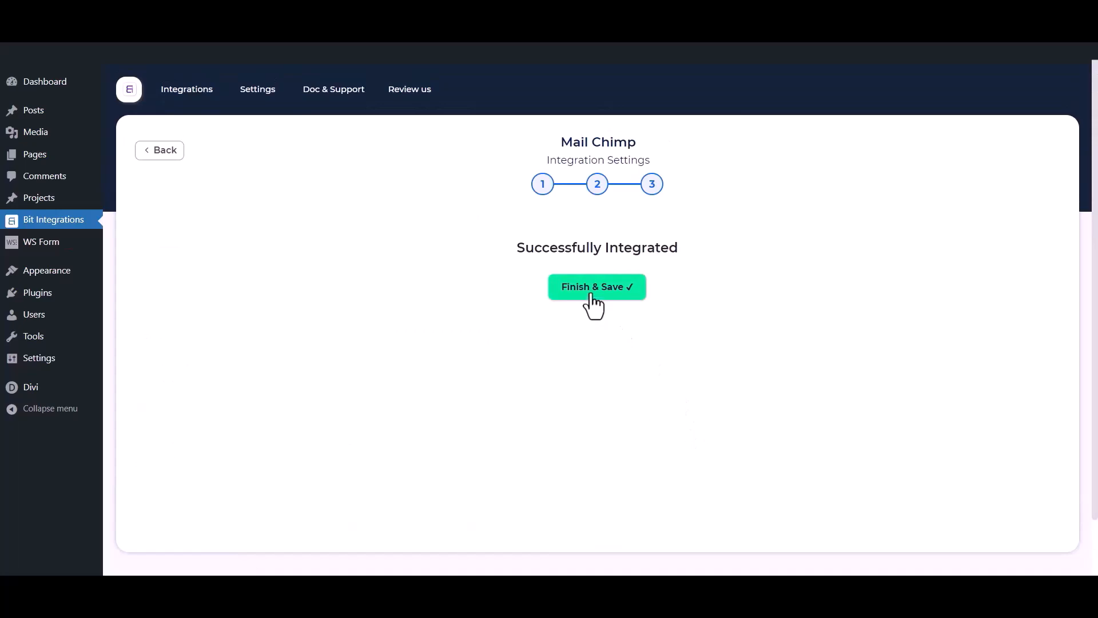
# Step: Save the integration, then submit the form with name 'Bit Integrations', an email and a phone number
pyautogui.click(592, 288)
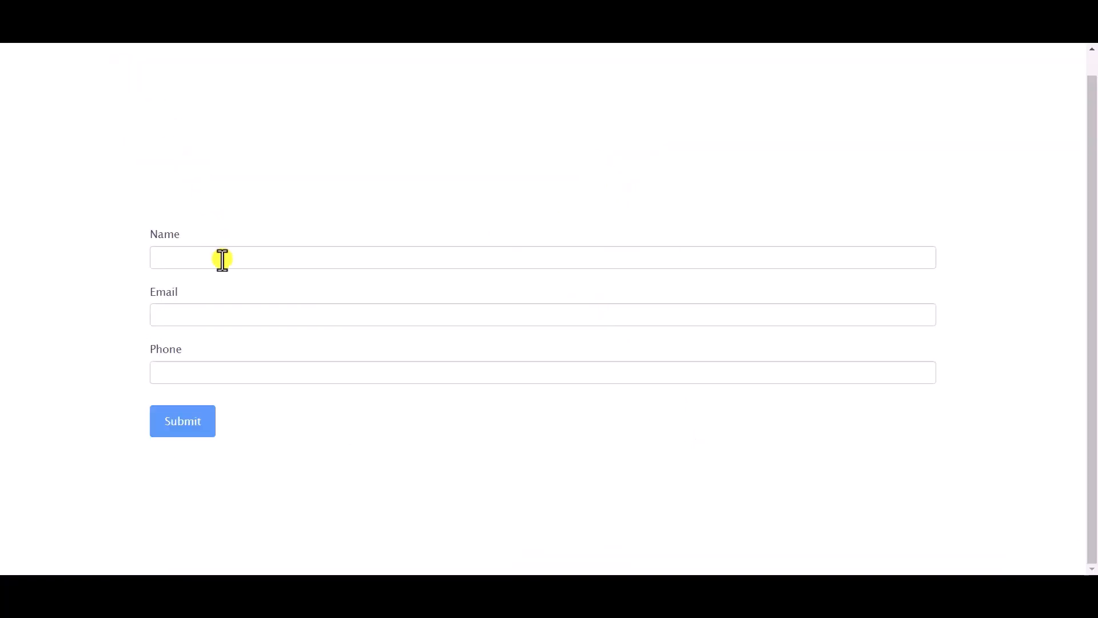
pyautogui.click(222, 260)
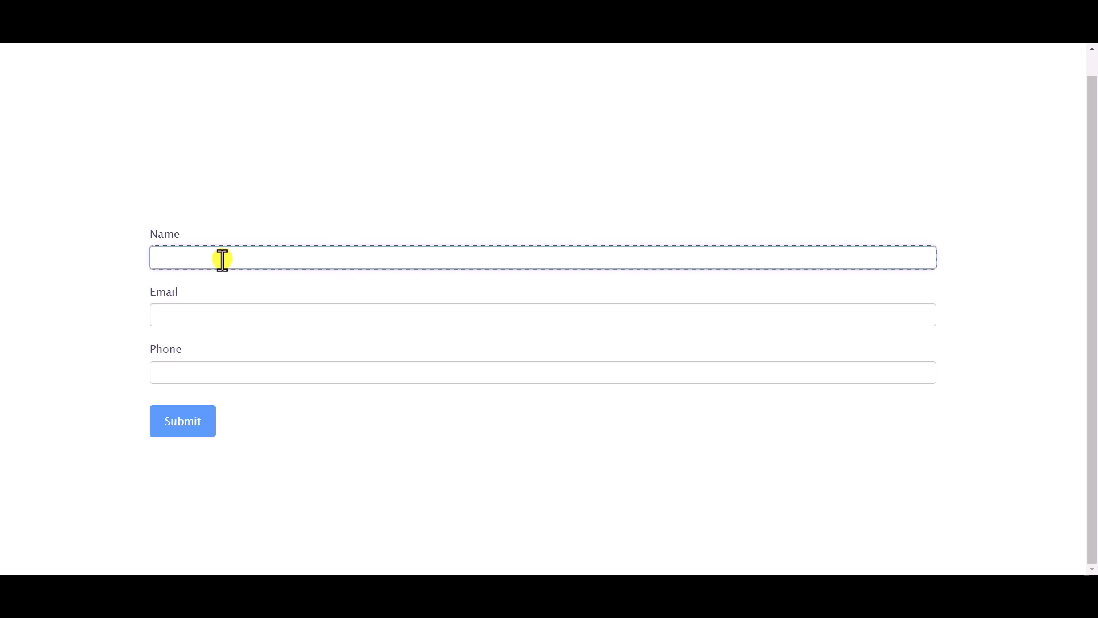
pyautogui.write('Bit Integrations')
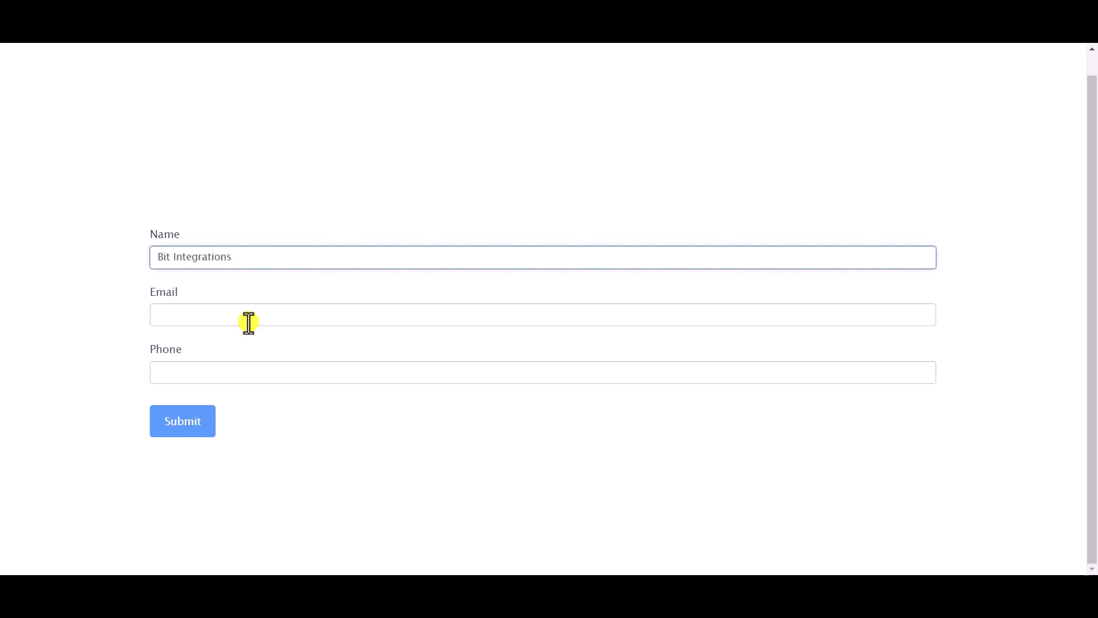
pyautogui.click(245, 319)
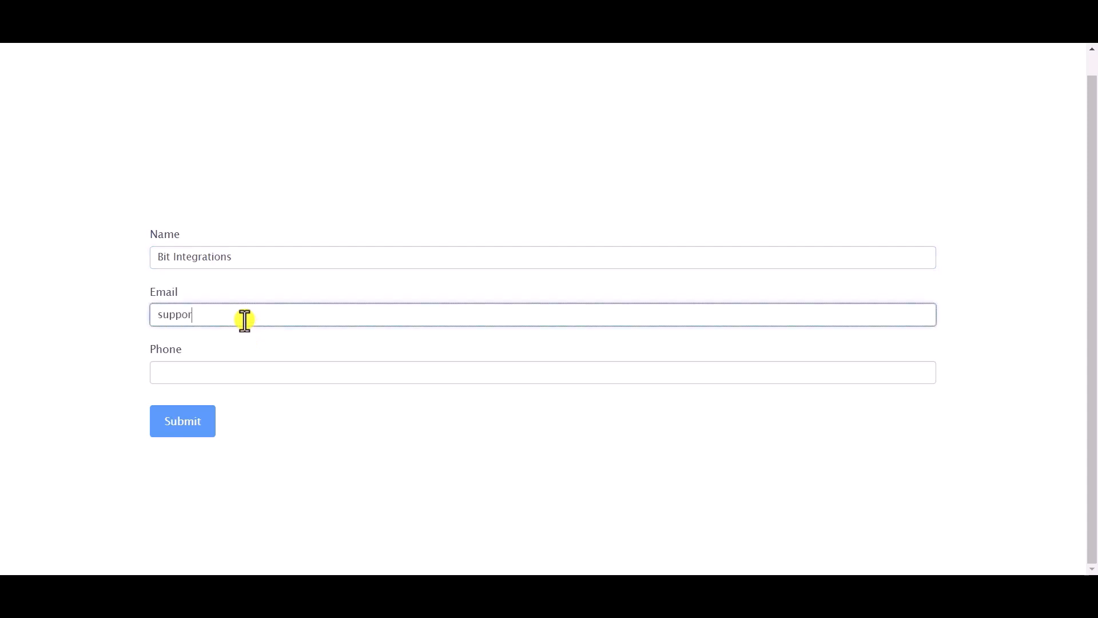
pyautogui.click(250, 371)
pyautogui.write('444')
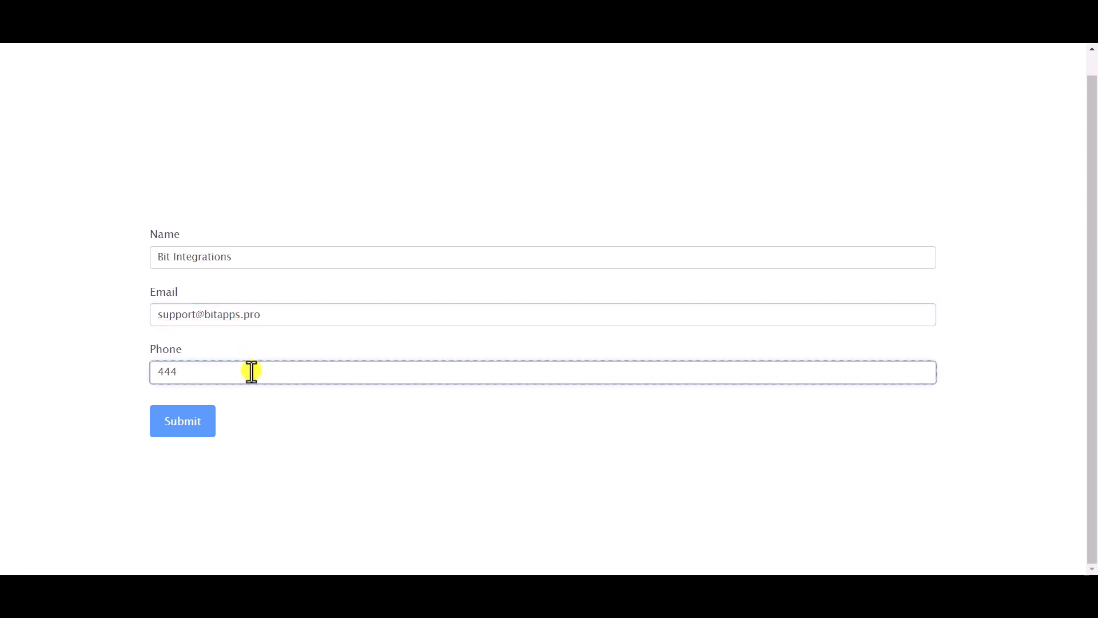
pyautogui.write('555666')
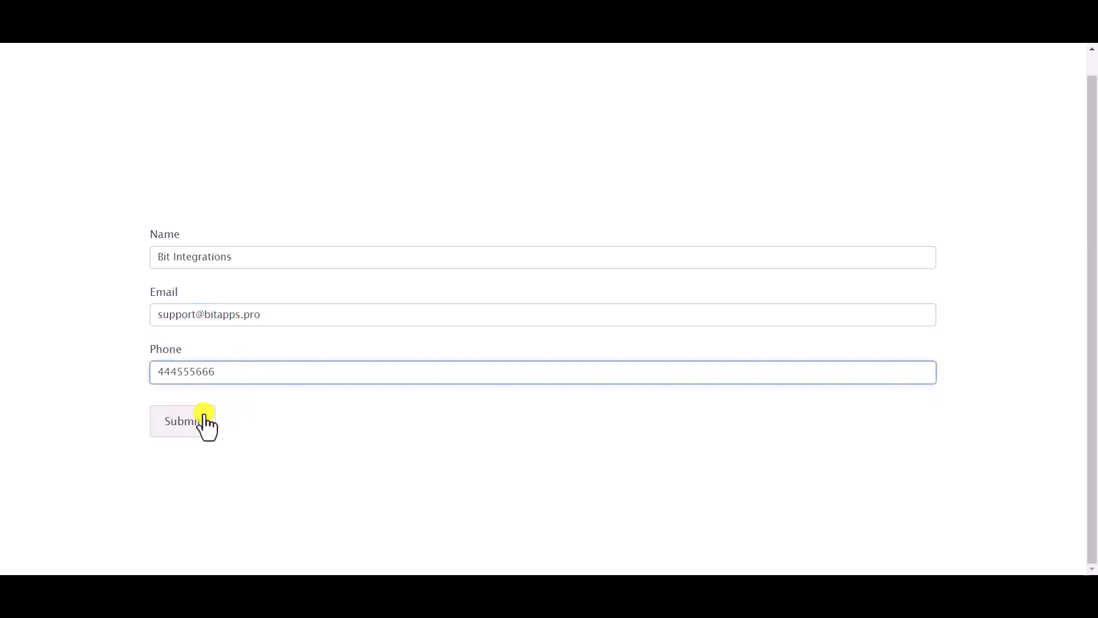
pyautogui.click(186, 415)
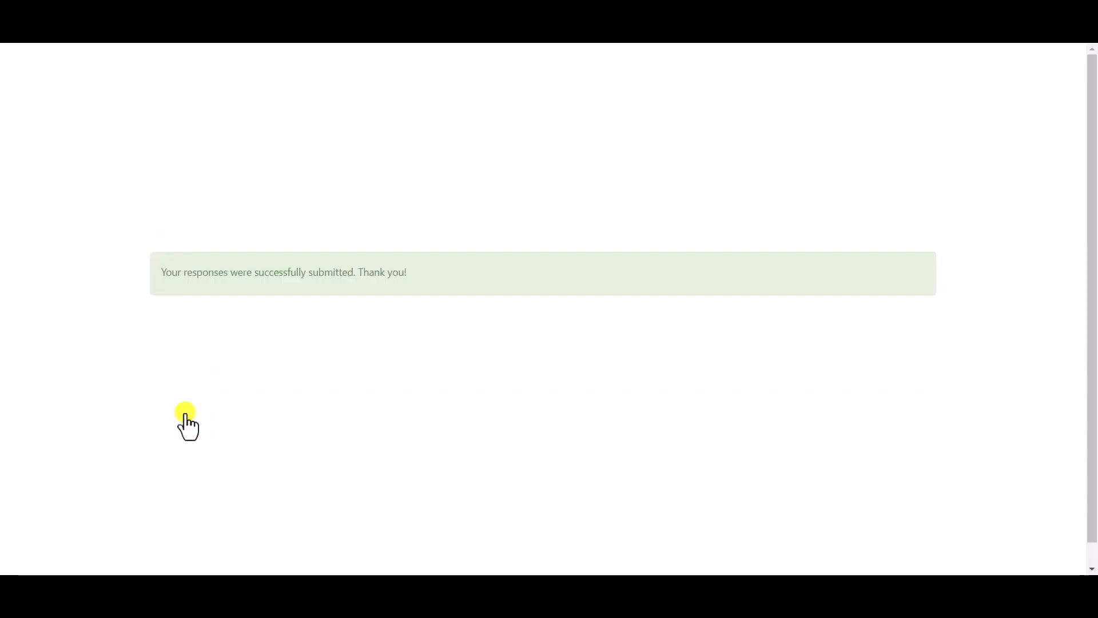
pyautogui.tripleClick(291, 268)
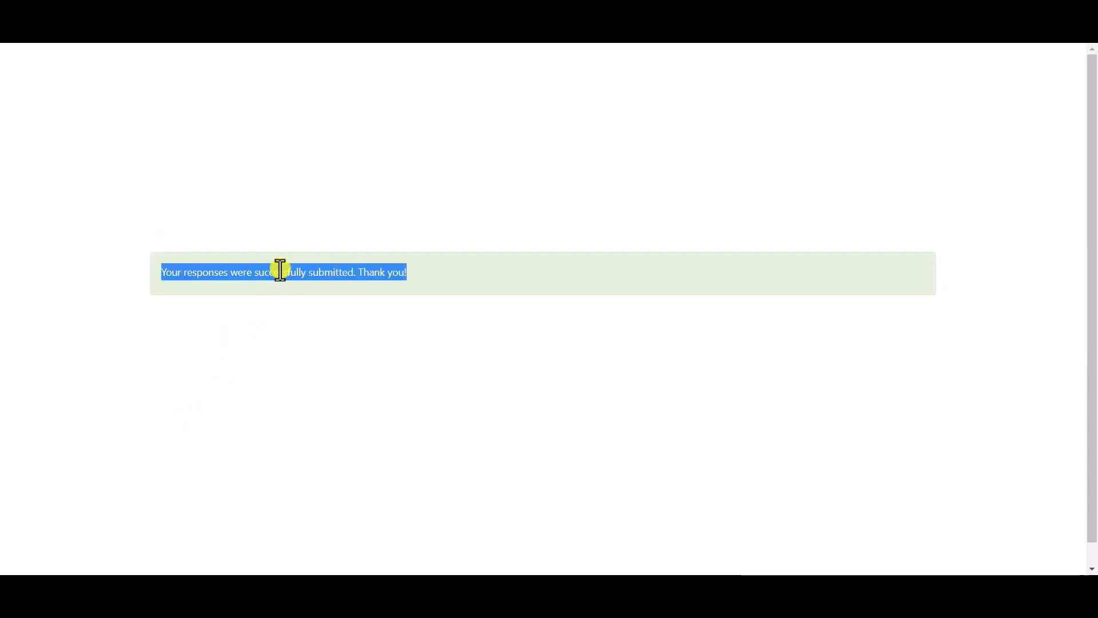